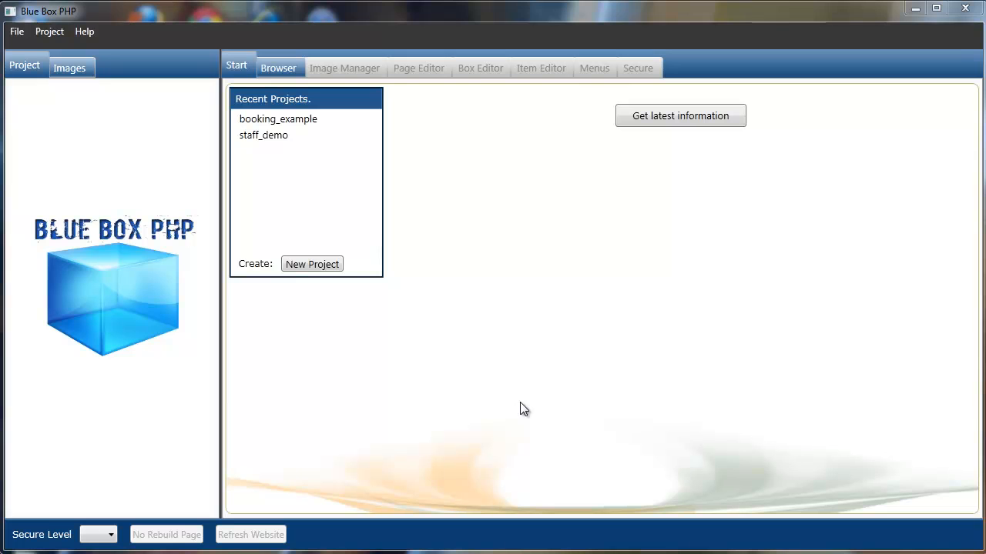
- Load booking_example from Recent Projects and acknowledge the room_types primary-key warning
{"action": "double_click", "coordinate": [305, 127]}
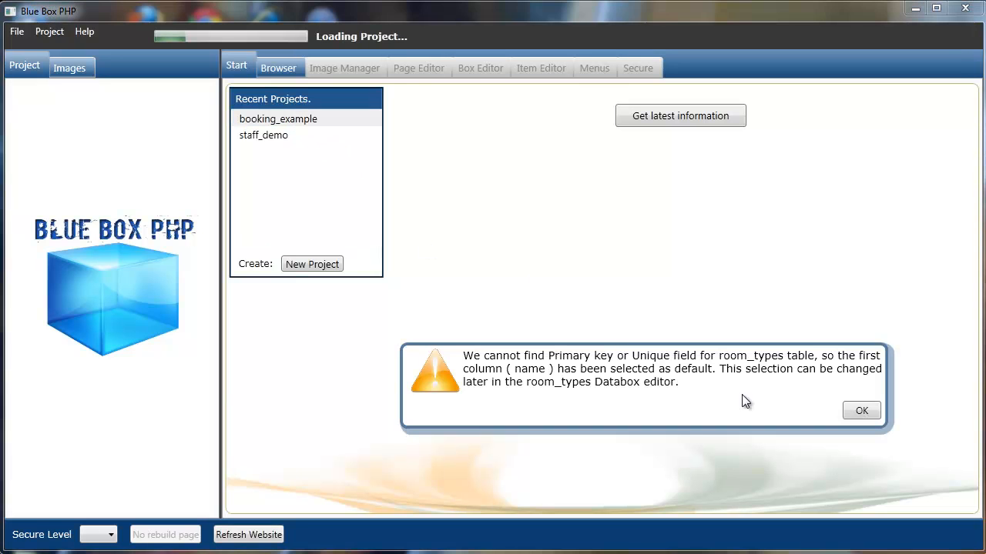
{"action": "left_click", "coordinate": [861, 409]}
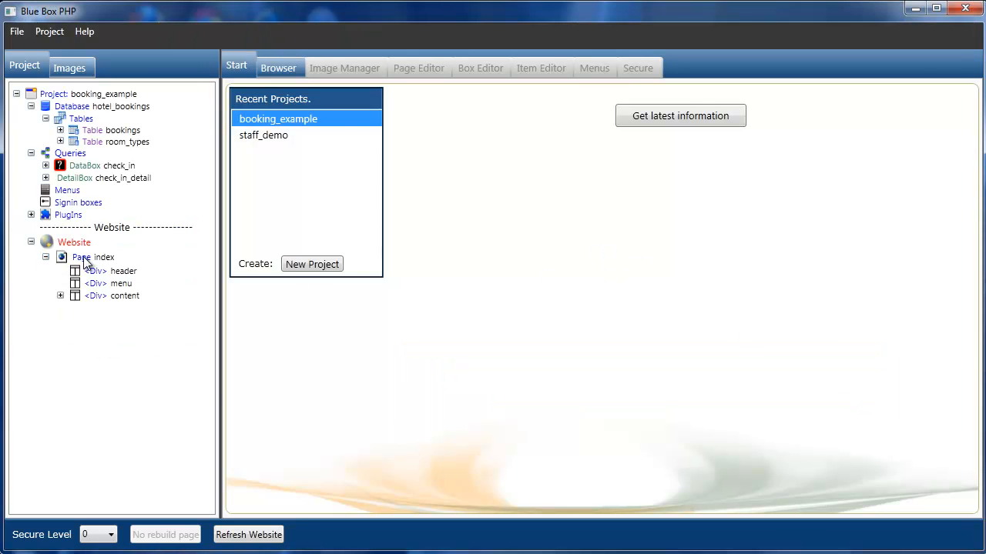
- Rebuild the index page and scroll the preview to the bookings table with dates like 2011/07/08
{"action": "left_click", "coordinate": [86, 260]}
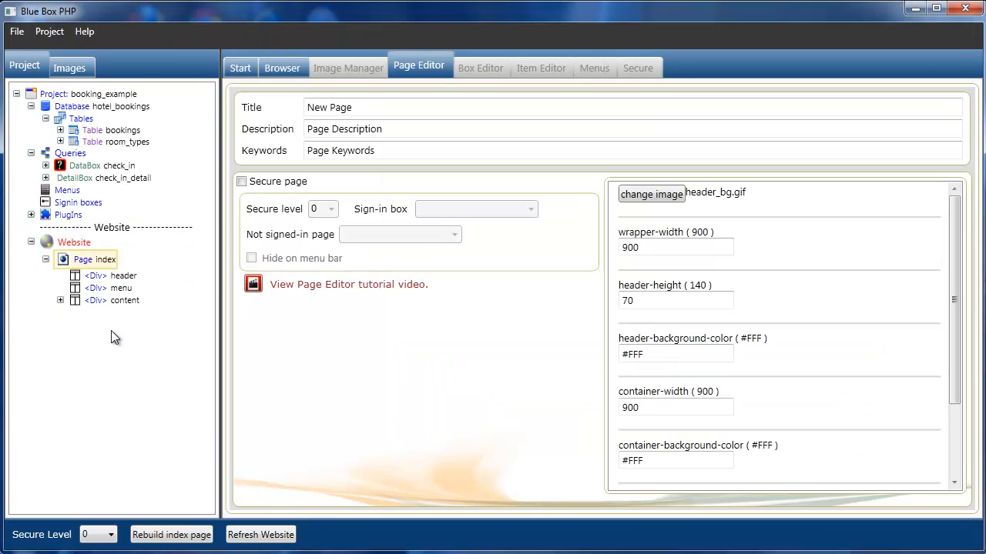
{"action": "left_click", "coordinate": [190, 537]}
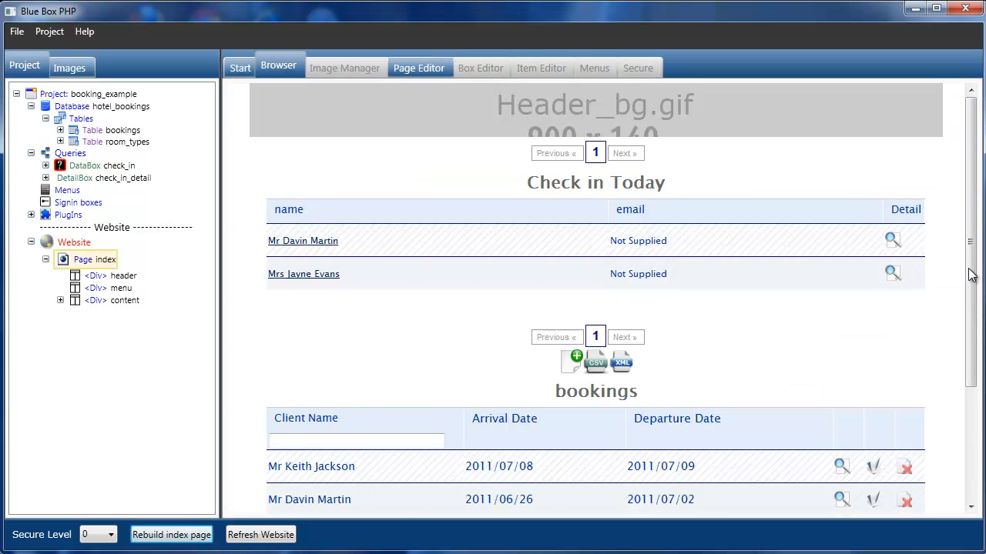
{"action": "scroll", "coordinate": [972, 276], "scroll_direction": "down", "scroll_amount": 3}
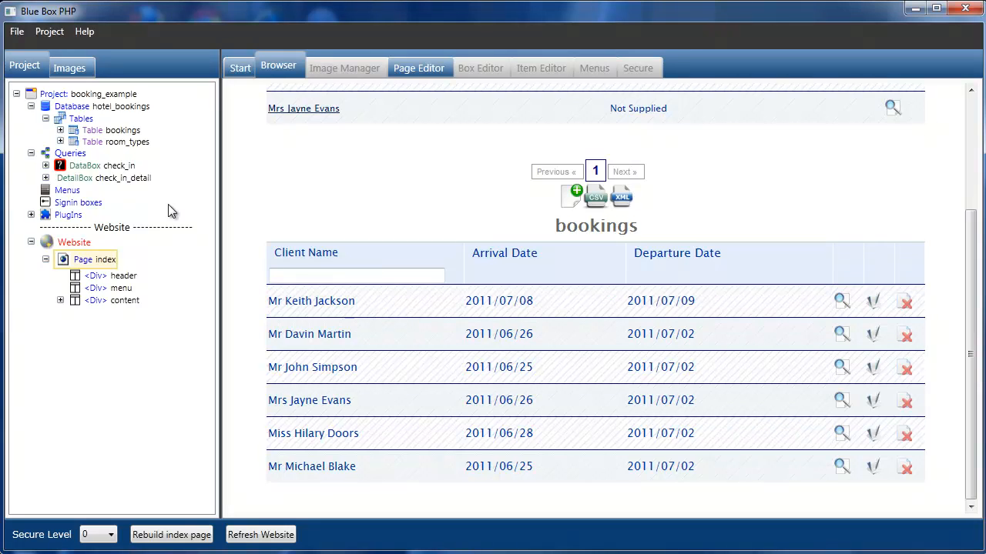
- Expand Table bookings and its DataBox, then open the arrival_date column in the Item Editor
{"action": "left_click", "coordinate": [61, 130]}
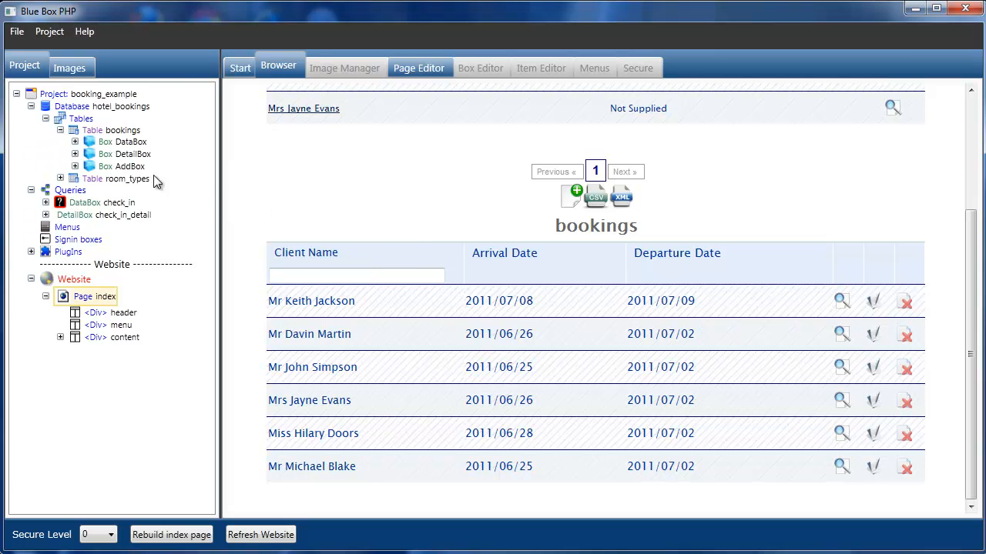
{"action": "left_click", "coordinate": [75, 142]}
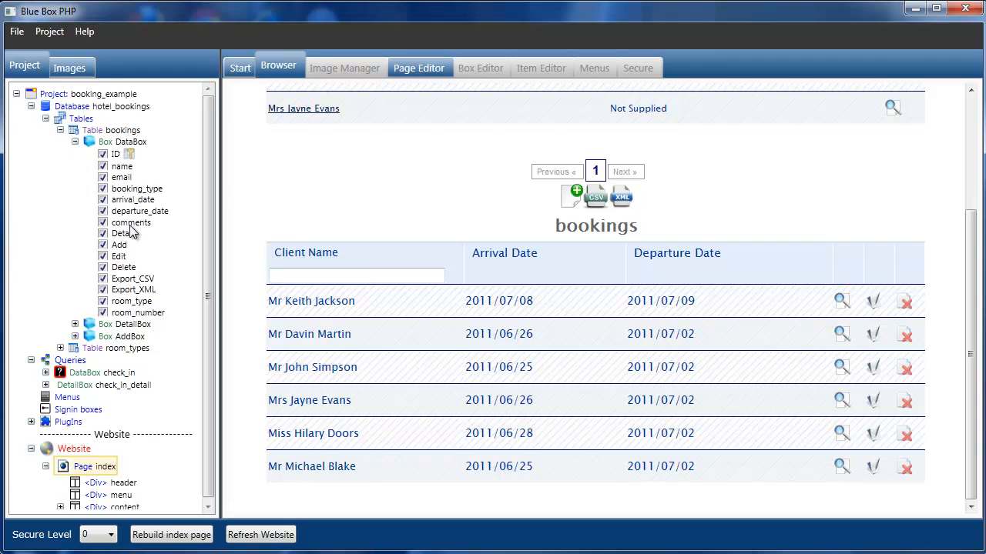
{"action": "left_click", "coordinate": [129, 201]}
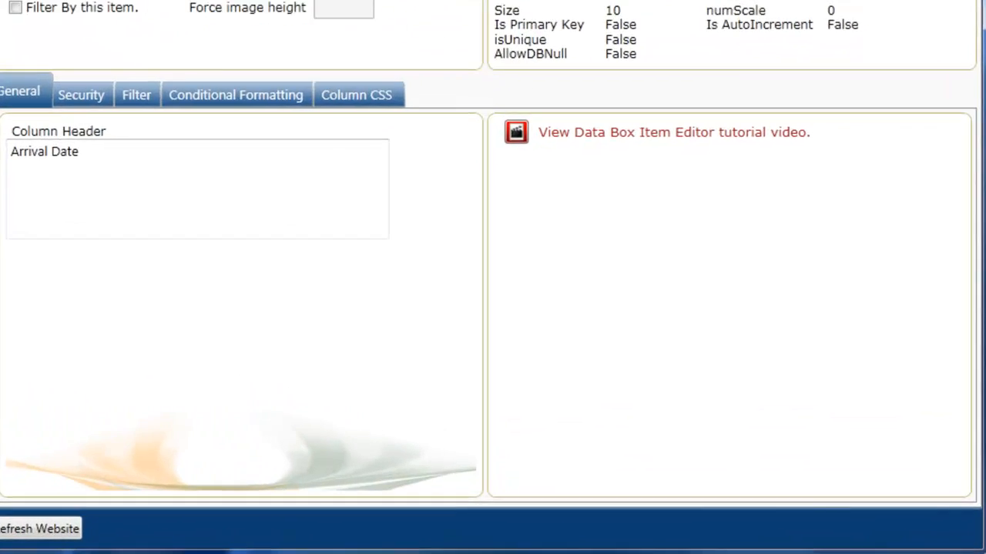
- Set the arrival_date DateTime Style to 'l jS \of F Y' and rebuild the index page
{"action": "left_click", "coordinate": [774, 112]}
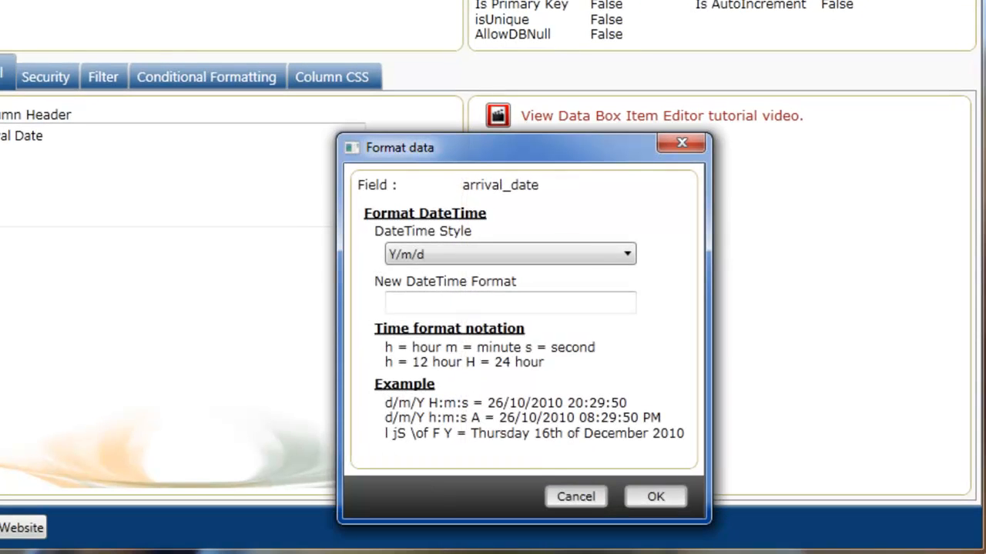
{"action": "left_click", "coordinate": [628, 255]}
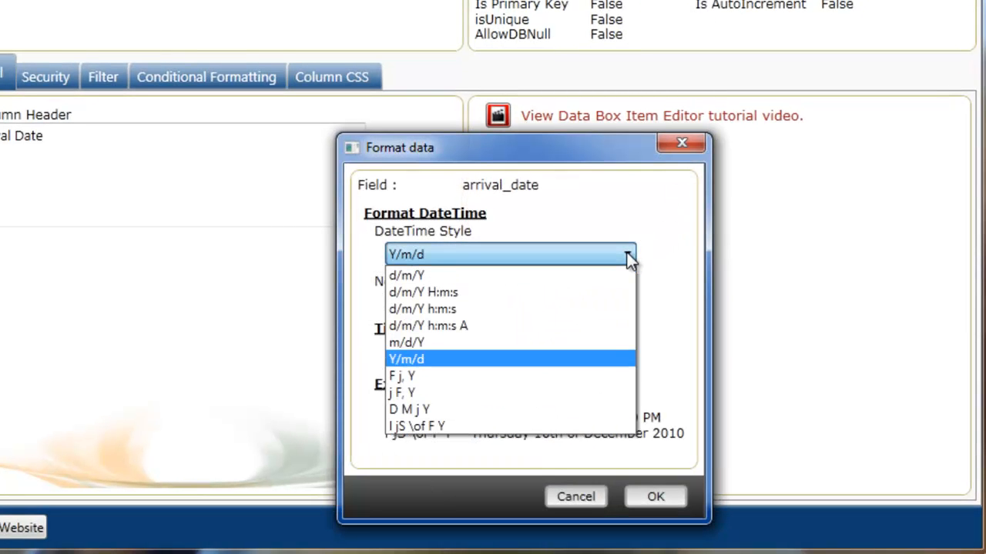
{"action": "left_click", "coordinate": [556, 427]}
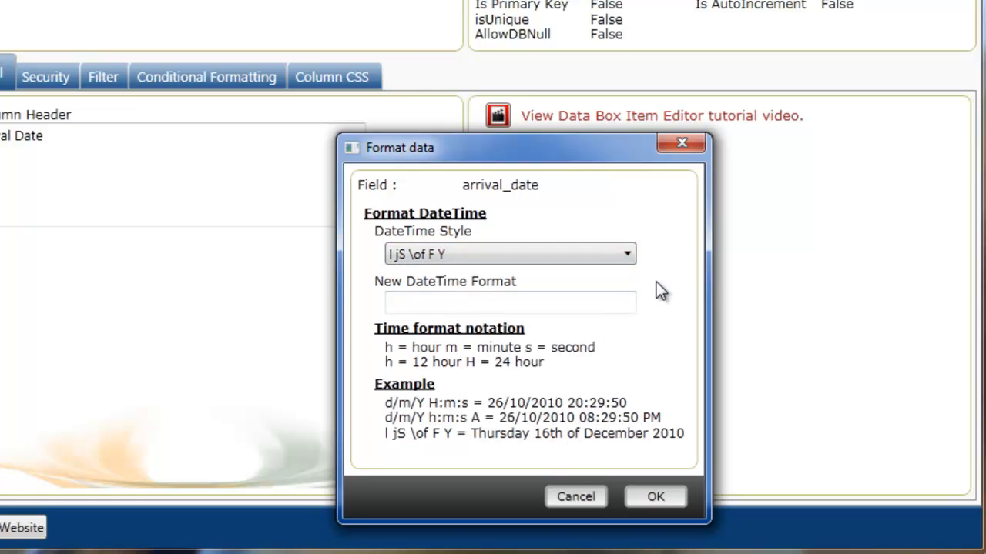
{"action": "left_click", "coordinate": [627, 255]}
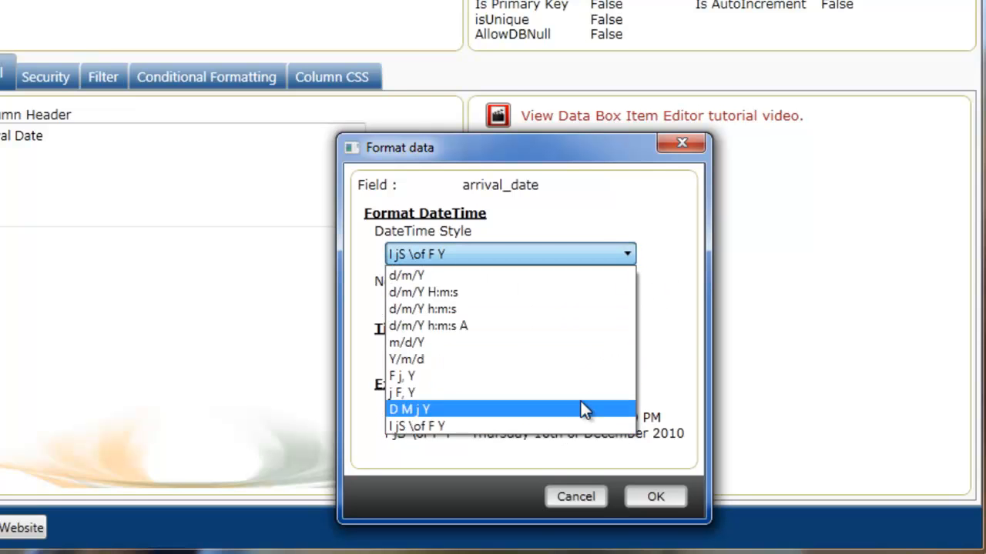
{"action": "left_click", "coordinate": [571, 427]}
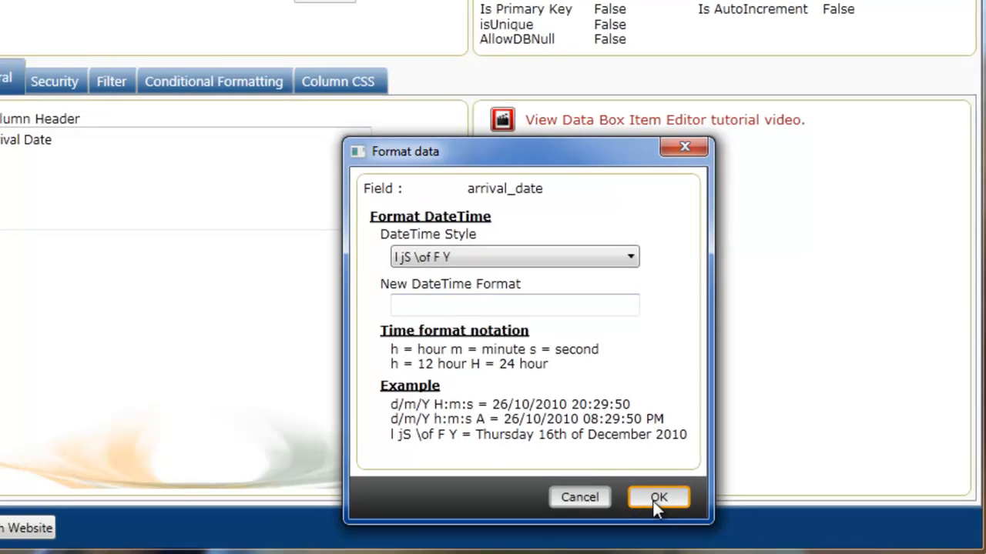
{"action": "left_click", "coordinate": [653, 498]}
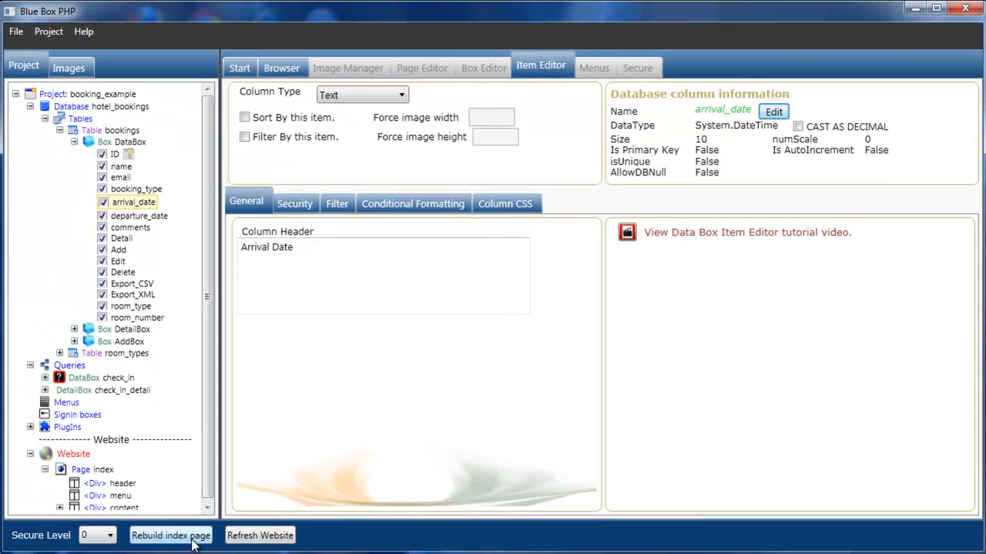
{"action": "left_click", "coordinate": [193, 541]}
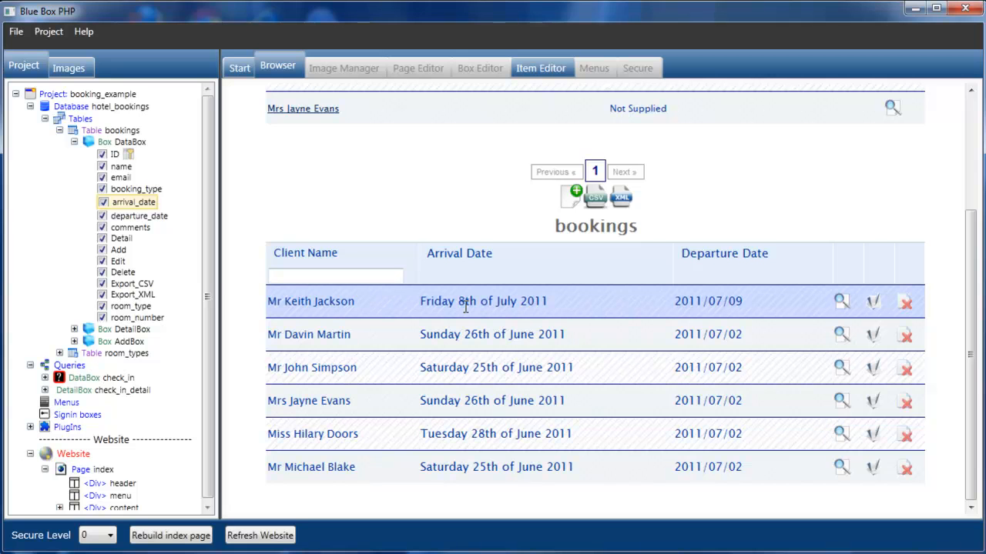
- Give departure_date the same 'l jS \of F Y' DateTime Style and rebuild the index page
{"action": "left_click", "coordinate": [132, 216]}
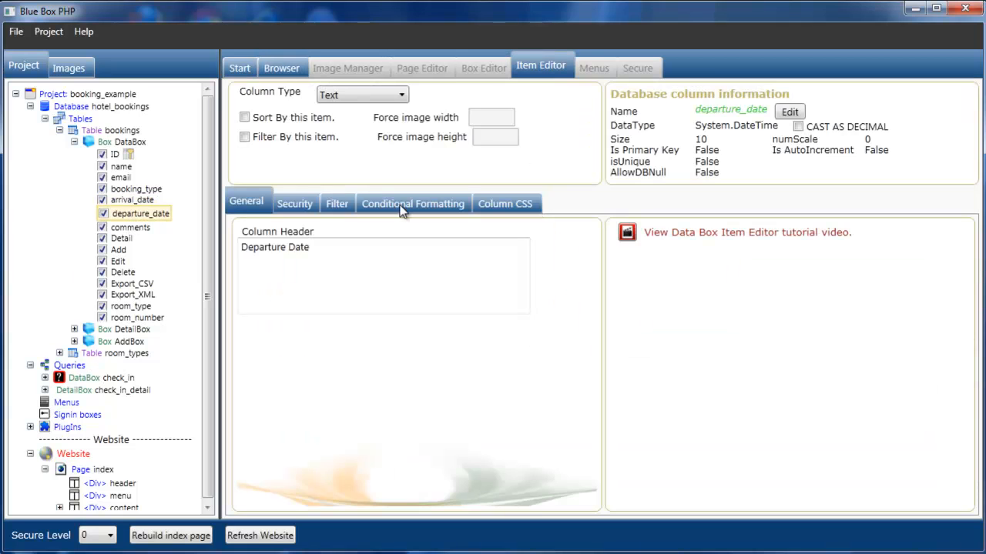
{"action": "left_click", "coordinate": [793, 113]}
{"action": "left_click", "coordinate": [712, 334]}
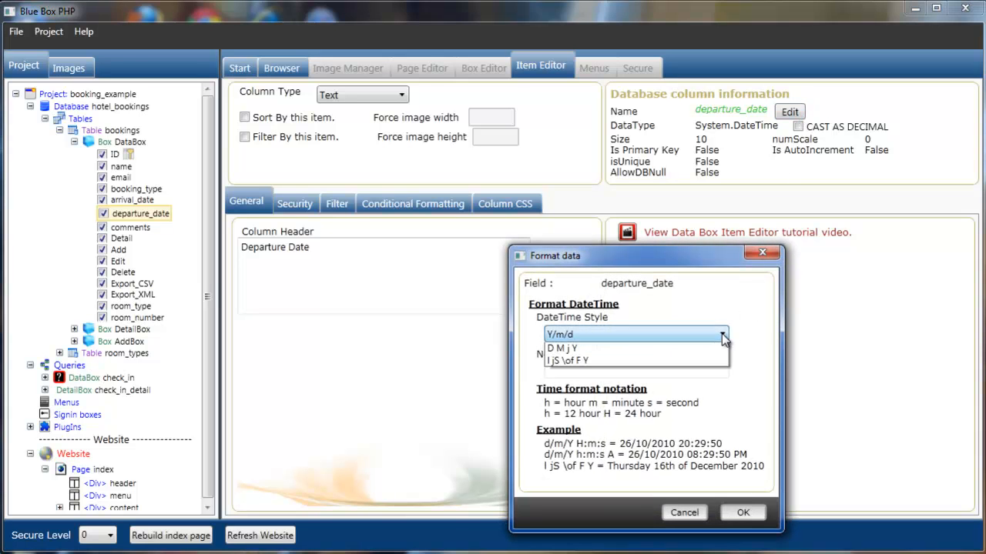
{"action": "left_click", "coordinate": [664, 462]}
{"action": "left_click", "coordinate": [743, 513]}
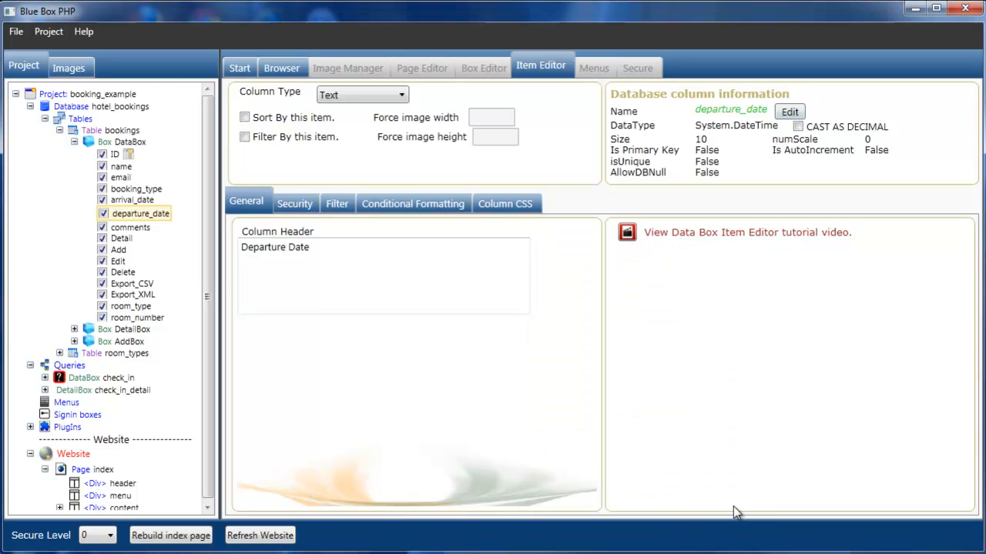
{"action": "left_click", "coordinate": [200, 537]}
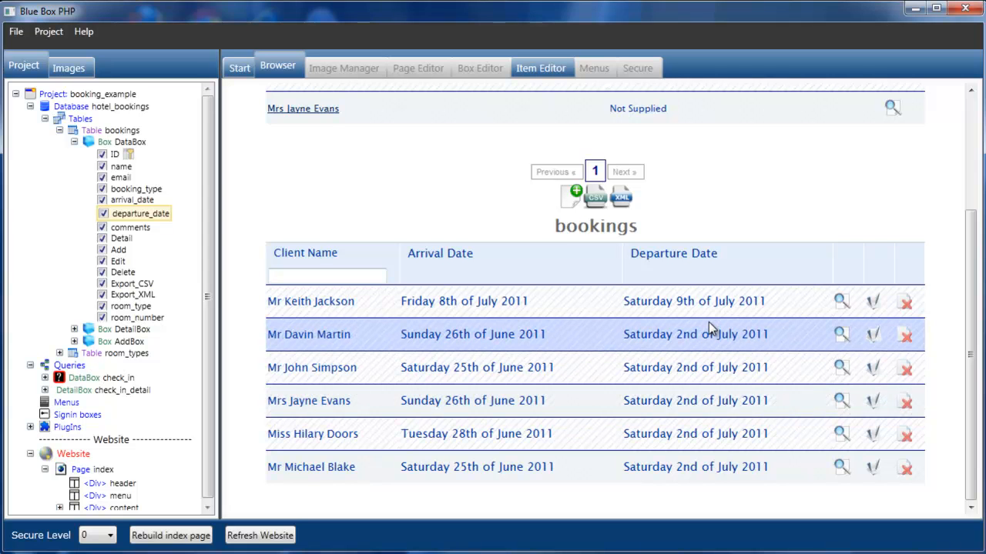
- Inspect the Enter New Booking form's room type list and plain arrival date field, then close it
{"action": "left_click", "coordinate": [571, 204]}
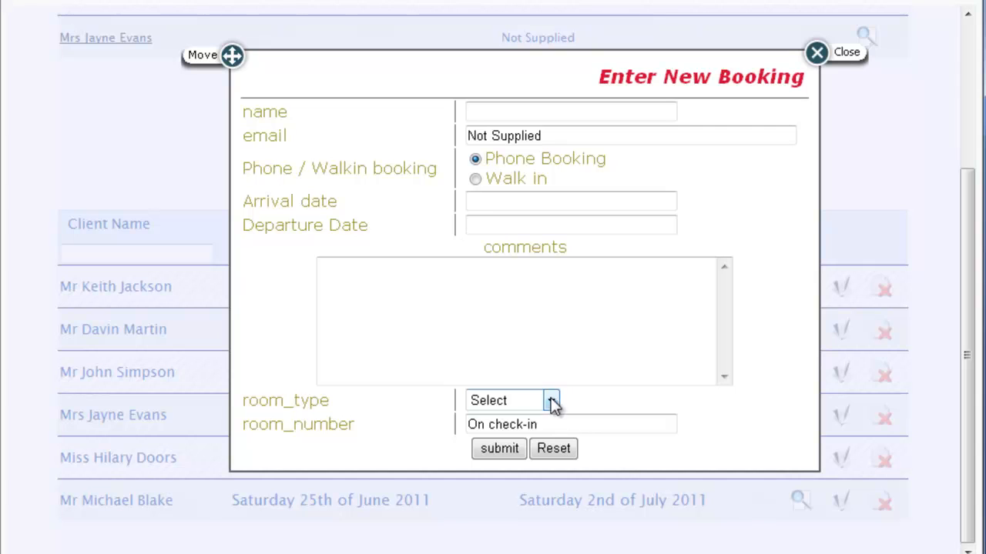
{"action": "left_click", "coordinate": [551, 401]}
{"action": "left_click", "coordinate": [551, 401]}
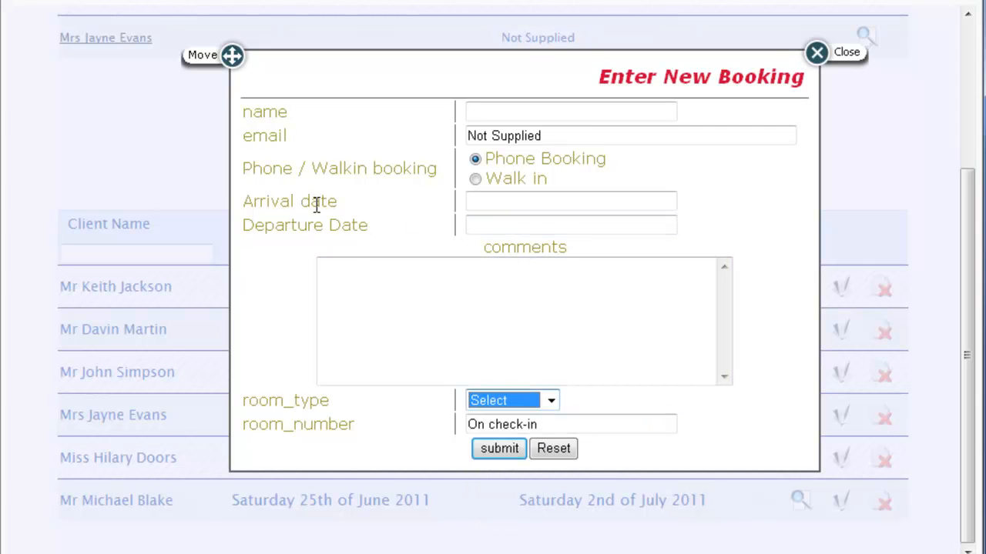
{"action": "left_click", "coordinate": [506, 199]}
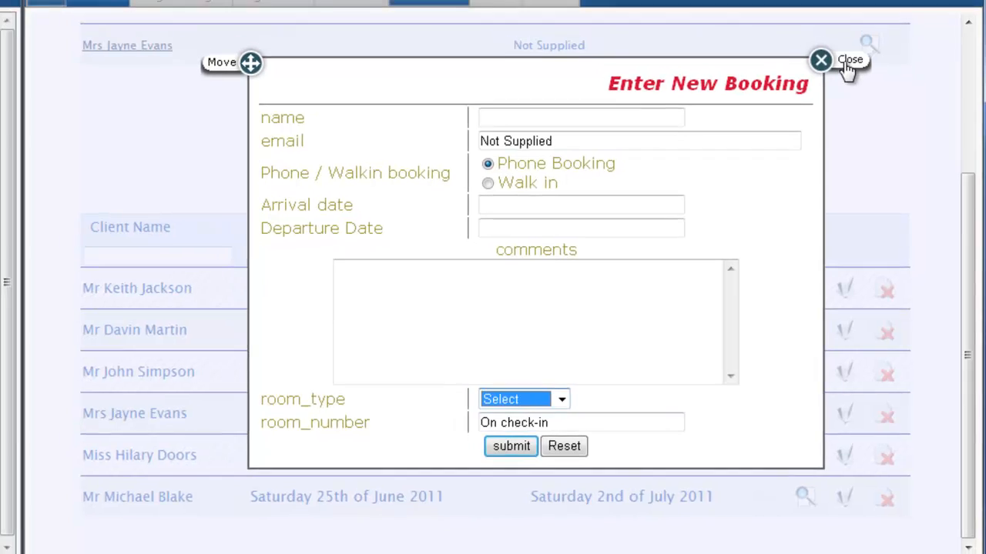
{"action": "left_click", "coordinate": [845, 52]}
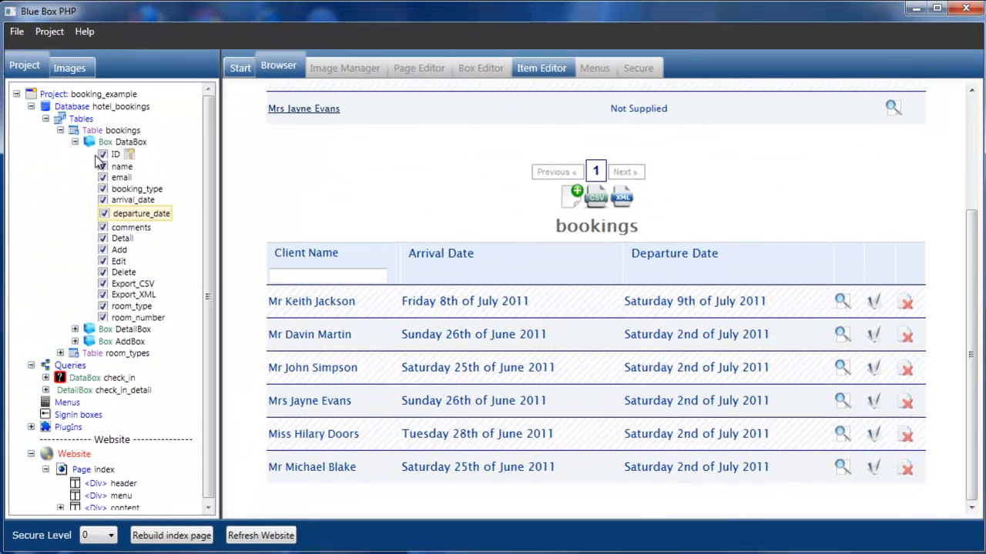
- Expand Box AddBox and open its arrival_date item in the Item Editor
{"action": "left_click", "coordinate": [74, 142]}
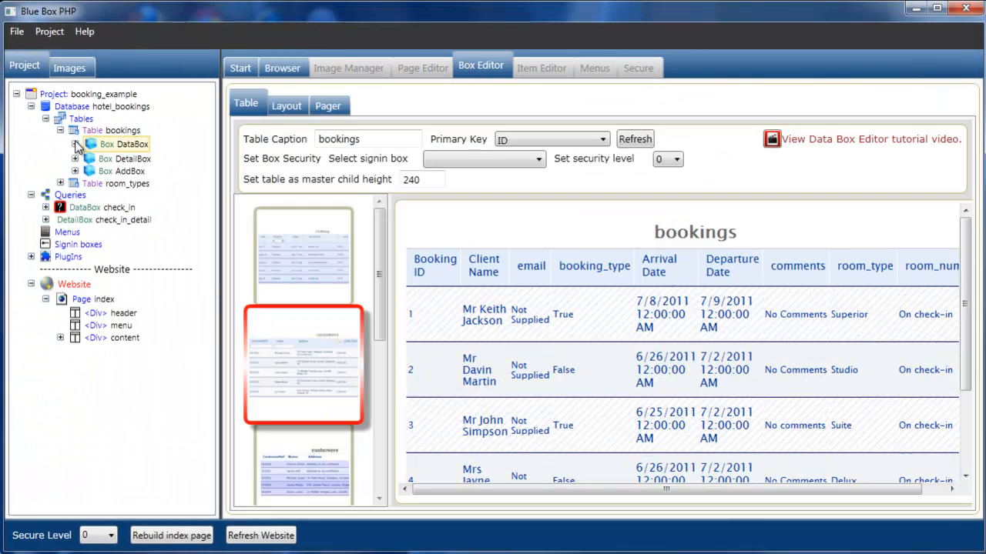
{"action": "left_click", "coordinate": [75, 171]}
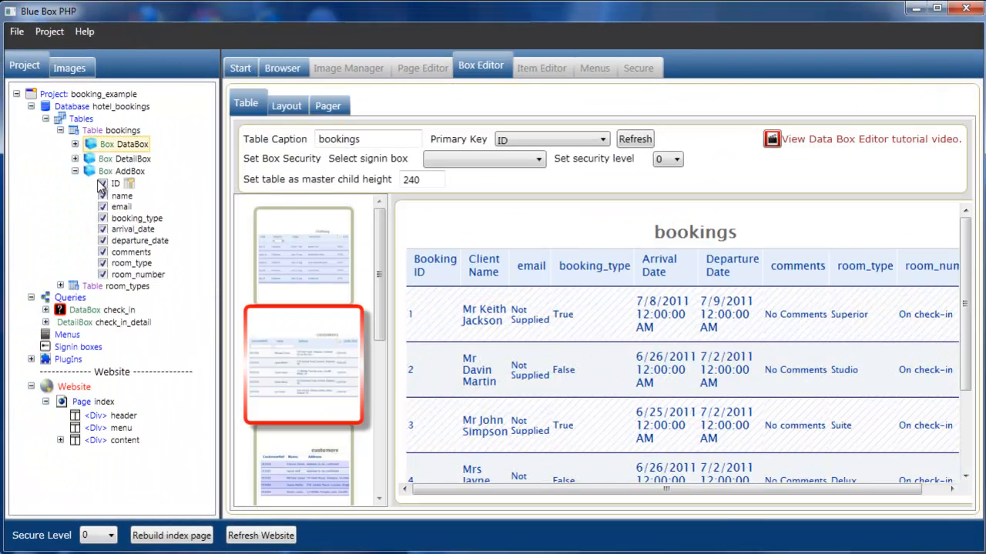
{"action": "left_click", "coordinate": [131, 231]}
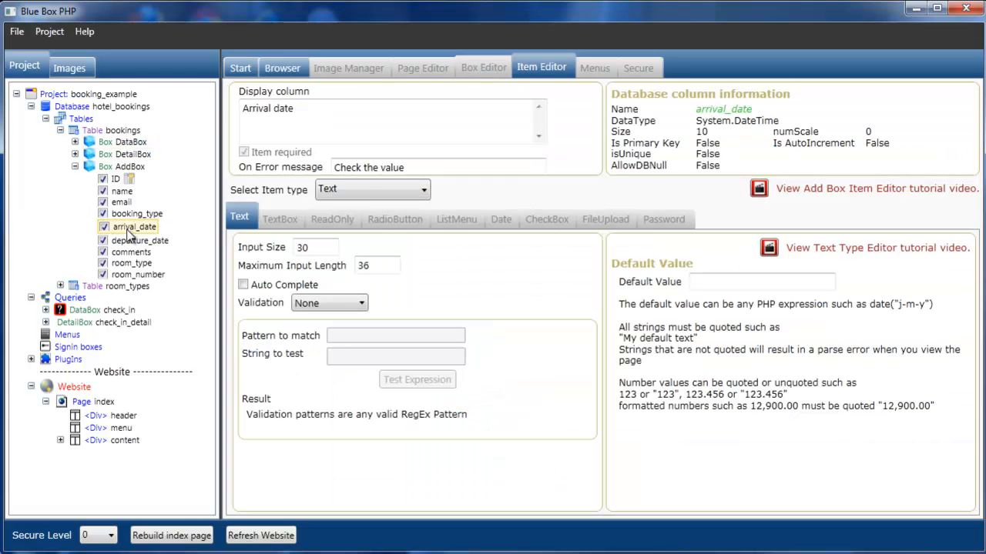
- Change the AddBox arrival_date item type to Date with dropdown selectors and rebuild the page
{"action": "left_click", "coordinate": [422, 192]}
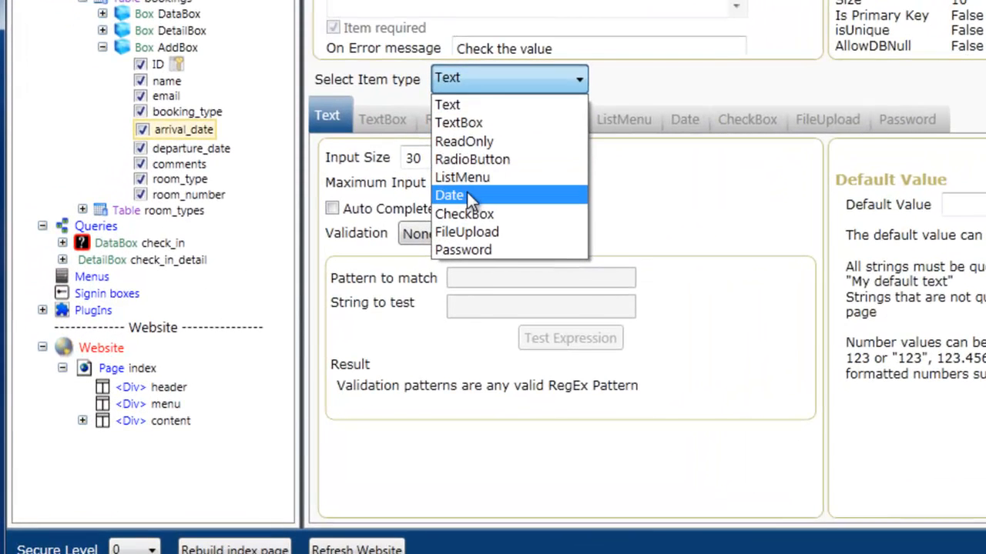
{"action": "left_click", "coordinate": [354, 265]}
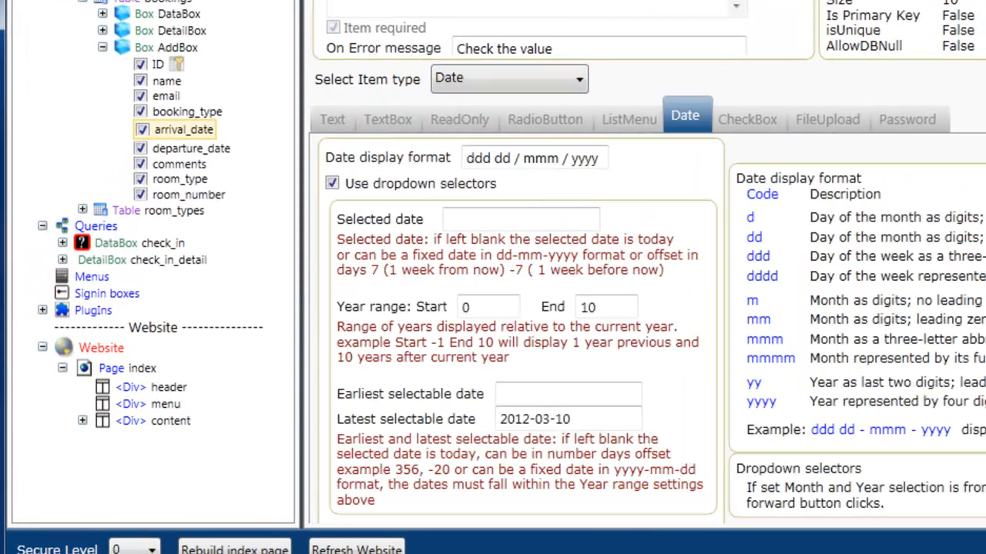
{"action": "scroll", "coordinate": [646, 260], "scroll_direction": "down", "scroll_amount": 2}
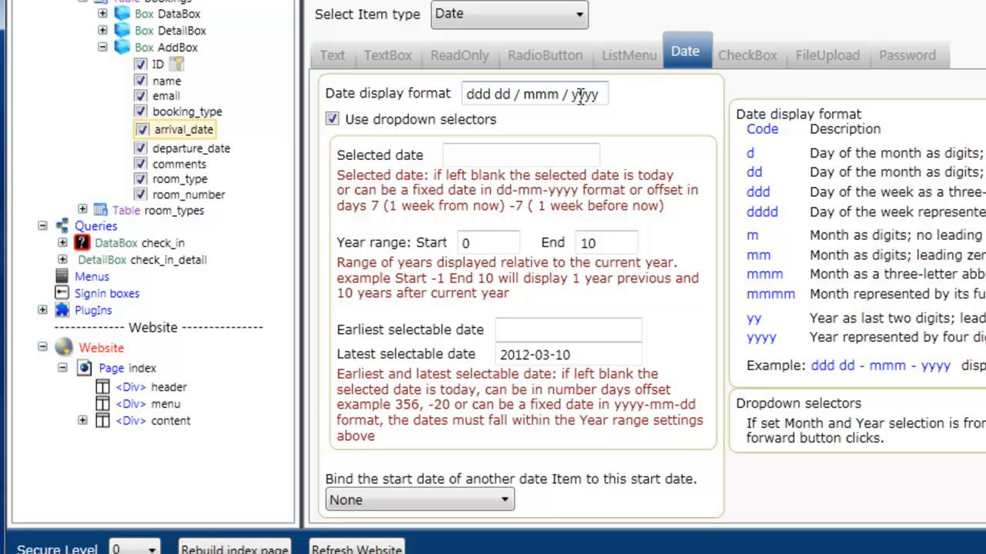
{"action": "left_click", "coordinate": [243, 550]}
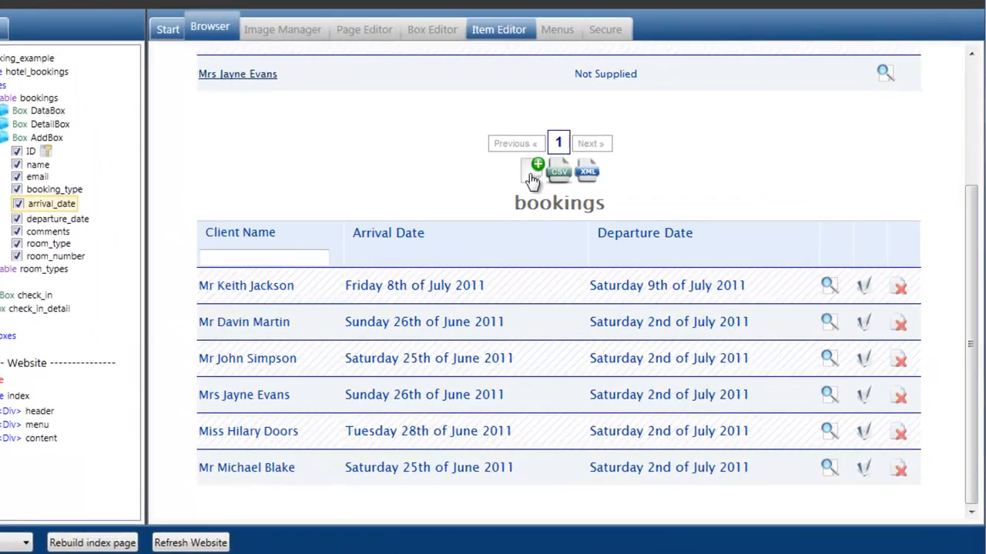
- Pick 10 July 2011 in the new-booking arrival date picker, then open departure_date's item settings
{"action": "left_click", "coordinate": [779, 93]}
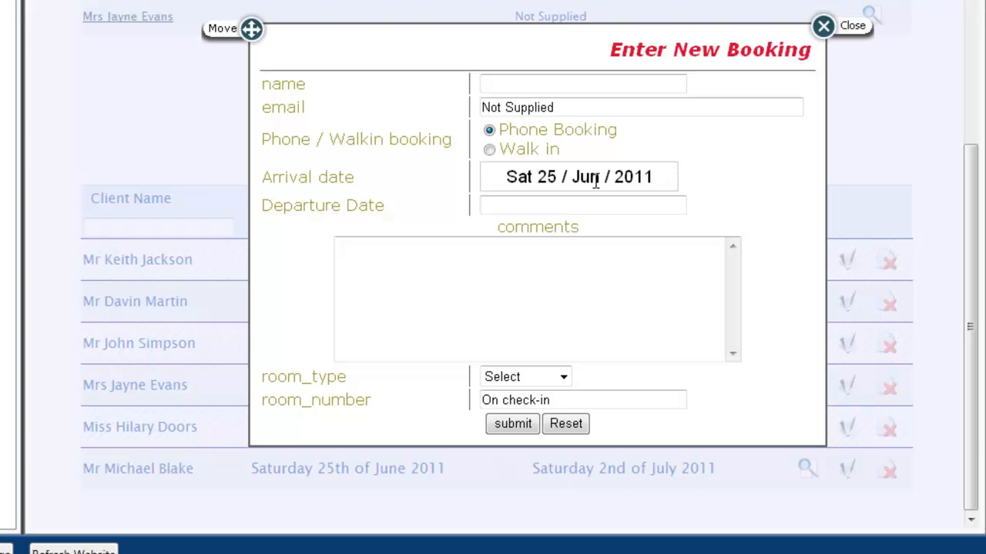
{"action": "left_click", "coordinate": [656, 176]}
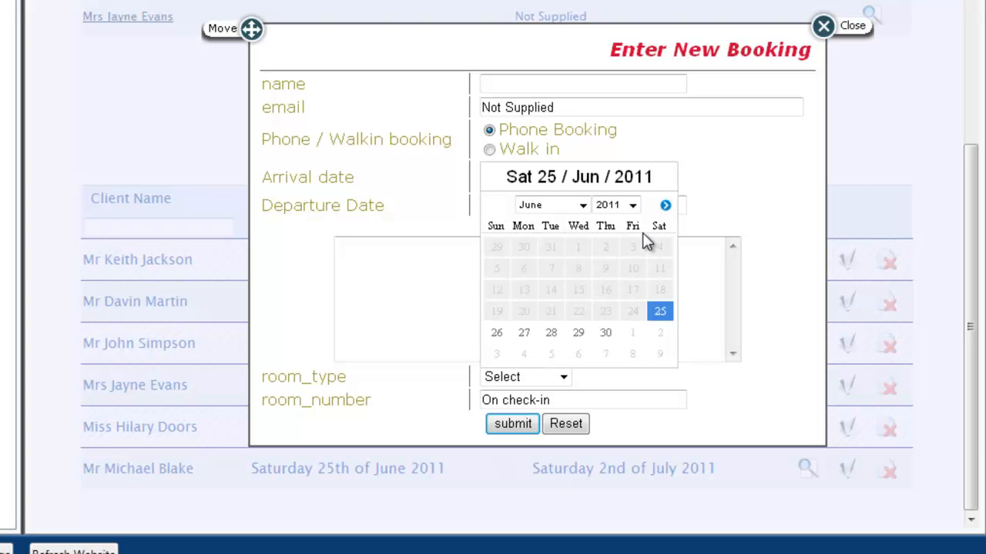
{"action": "left_click", "coordinate": [583, 204]}
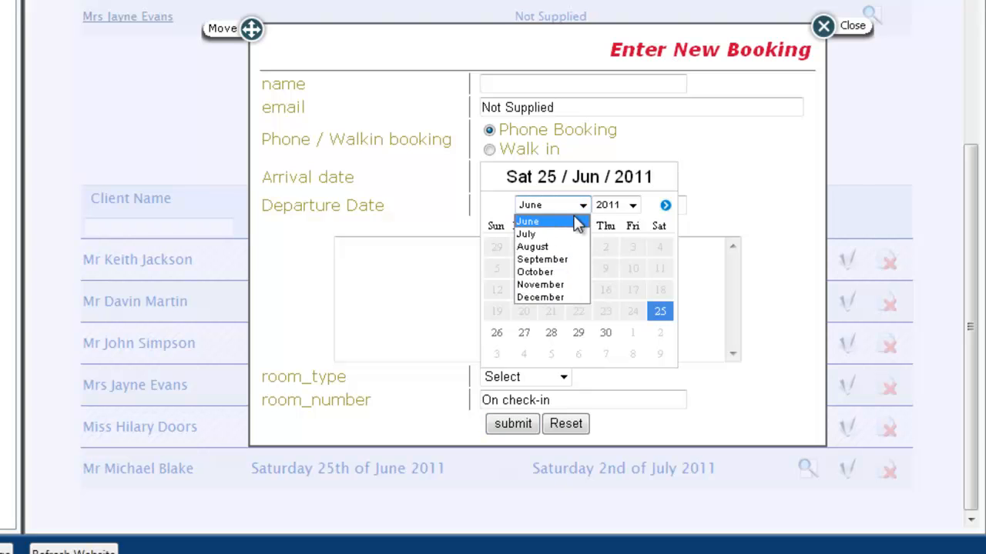
{"action": "left_click", "coordinate": [576, 222]}
{"action": "left_click", "coordinate": [665, 205]}
{"action": "left_click", "coordinate": [665, 205]}
{"action": "left_click", "coordinate": [492, 205]}
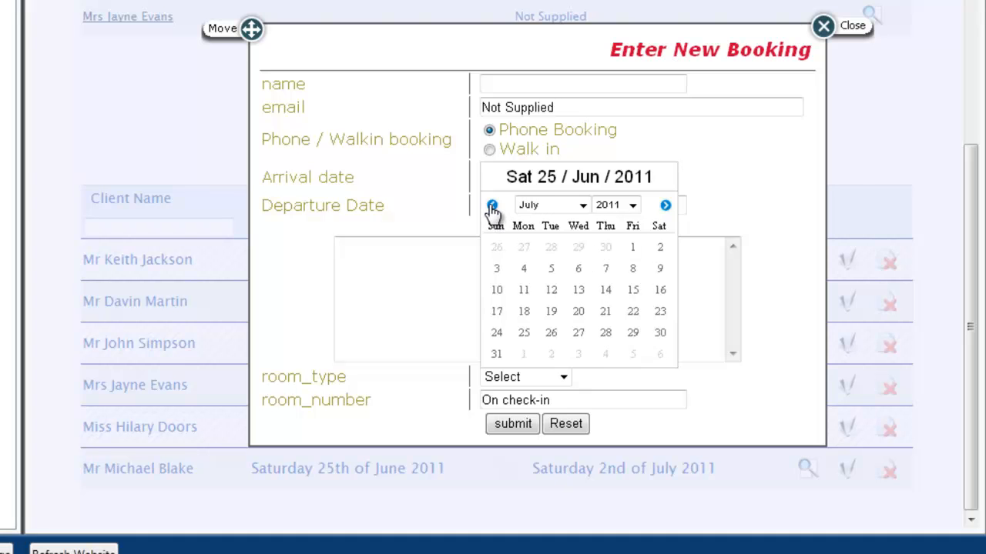
{"action": "left_click", "coordinate": [496, 290]}
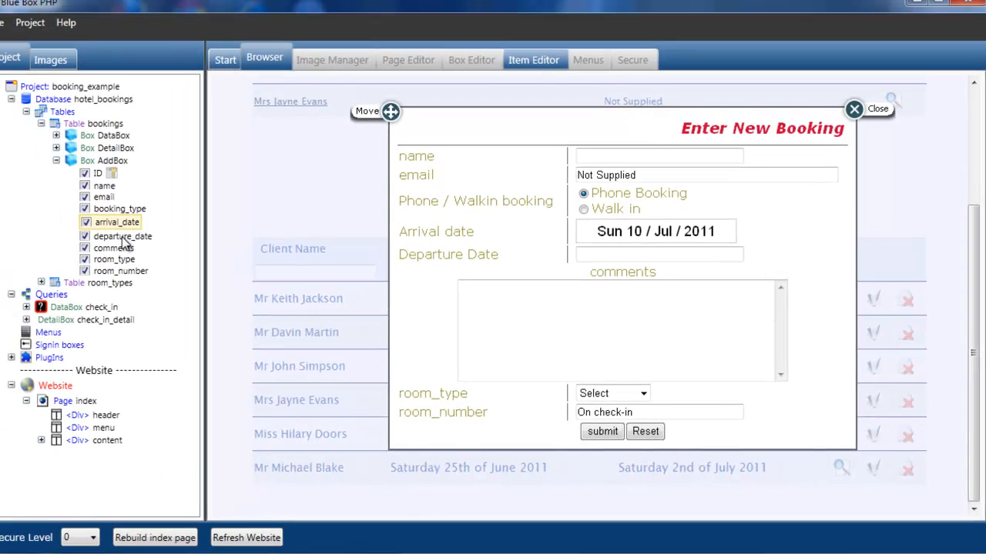
{"action": "left_click", "coordinate": [142, 239]}
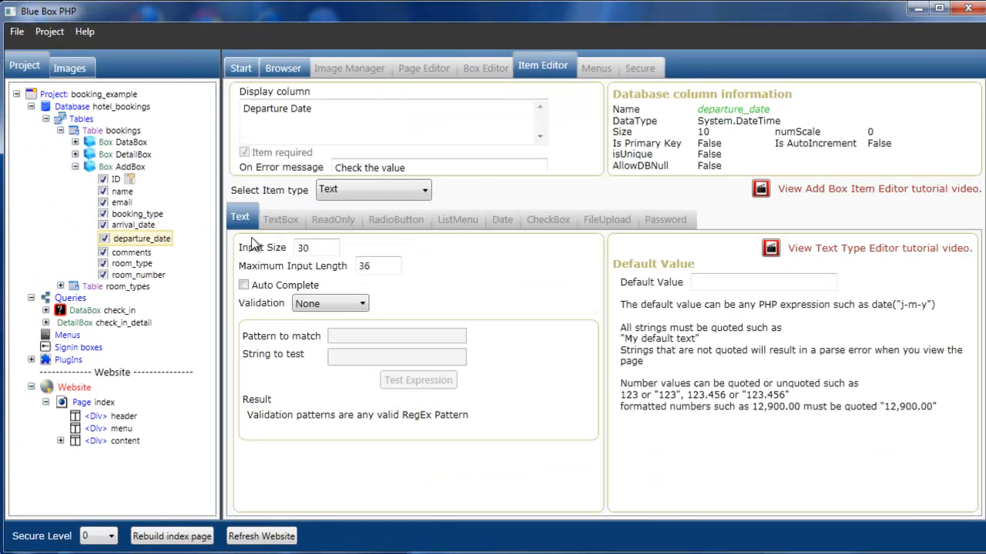
- Switch departure_date's item type to Date, rebuild, and open the new-booking form showing both pickers
{"action": "left_click", "coordinate": [424, 190]}
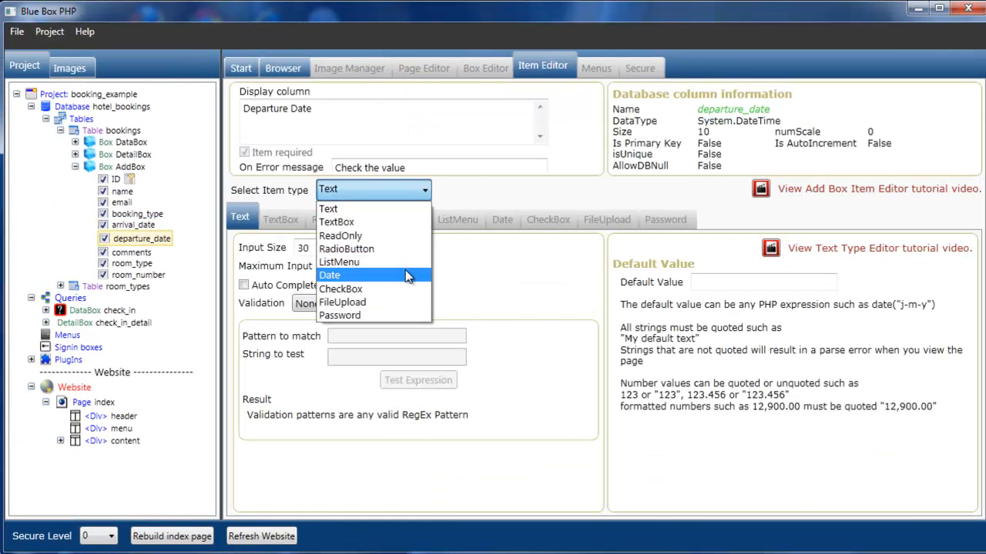
{"action": "left_click", "coordinate": [405, 275]}
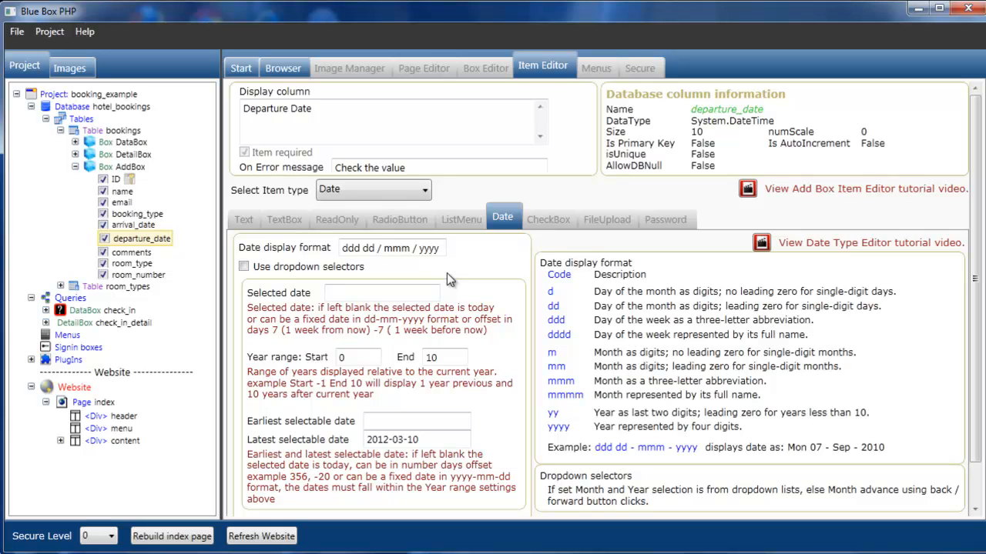
{"action": "left_click", "coordinate": [198, 536]}
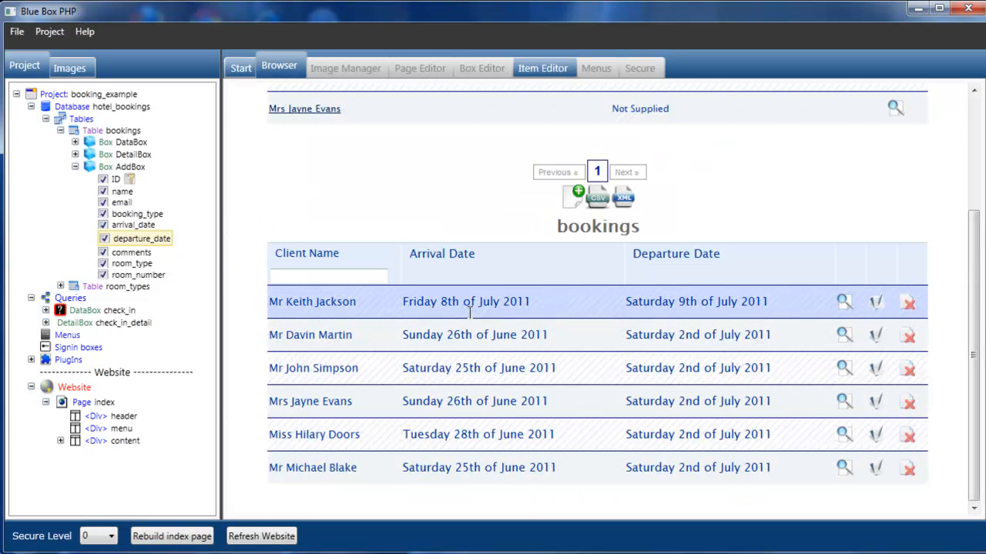
{"action": "left_click", "coordinate": [576, 197]}
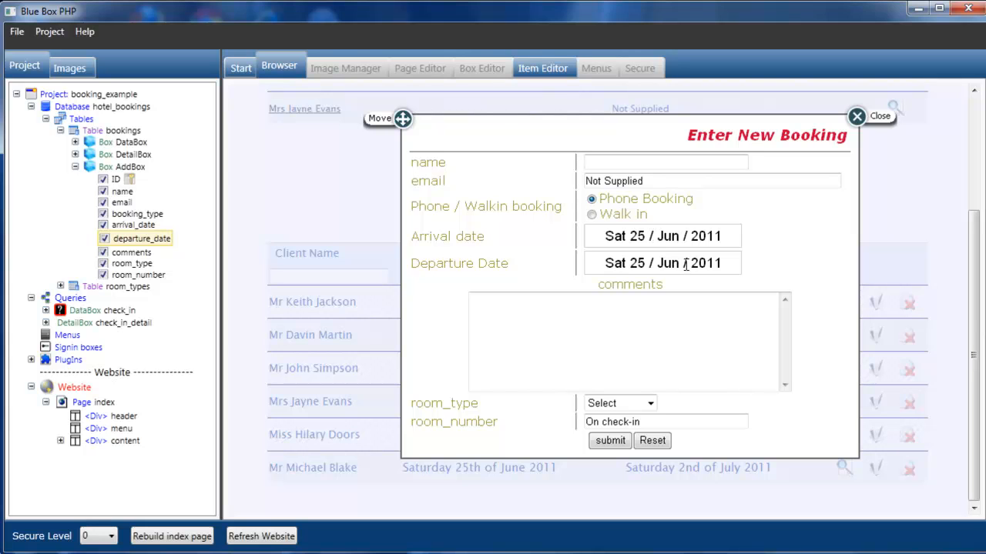
- In the arrival date calendar, advance to July 2011 and choose the 10th
{"action": "left_click", "coordinate": [673, 233]}
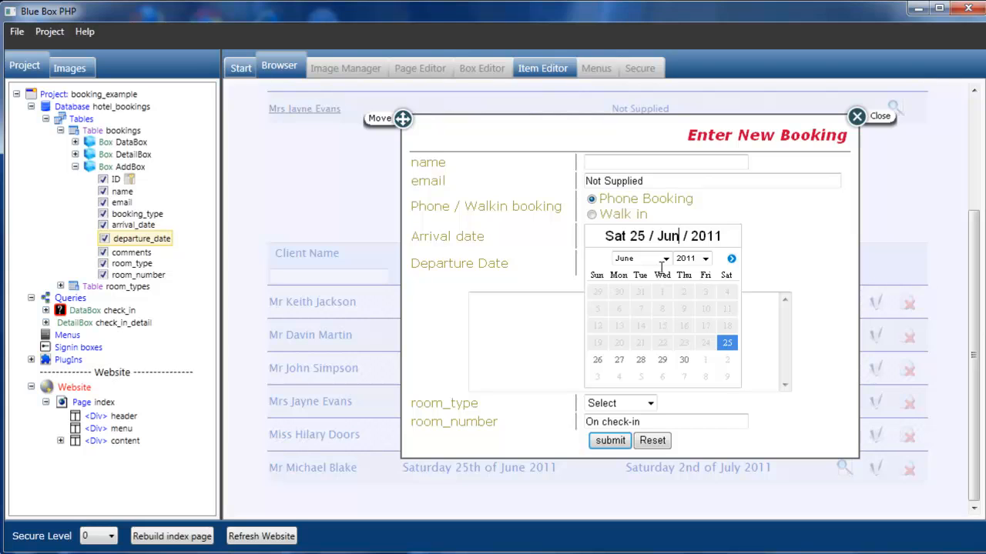
{"action": "left_click", "coordinate": [731, 258]}
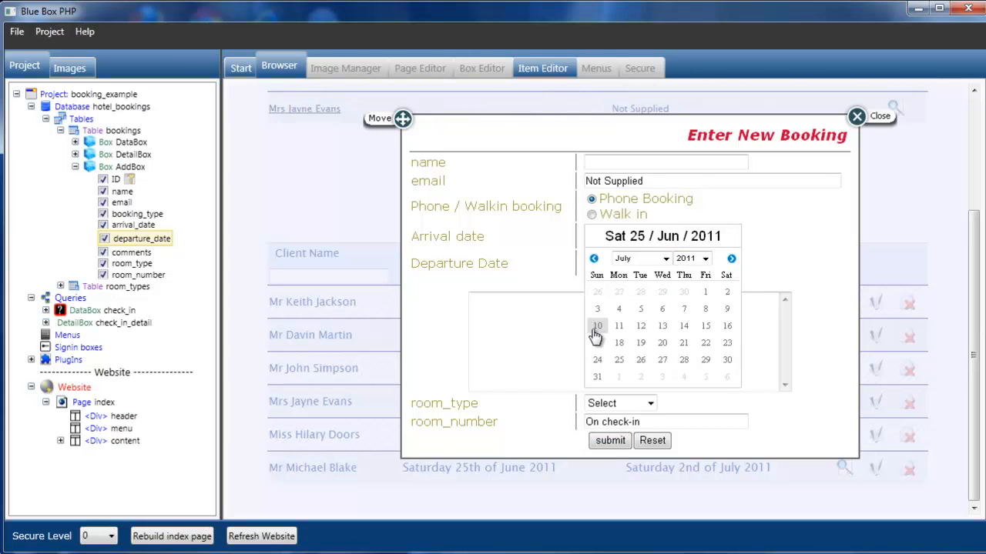
{"action": "left_click", "coordinate": [597, 326]}
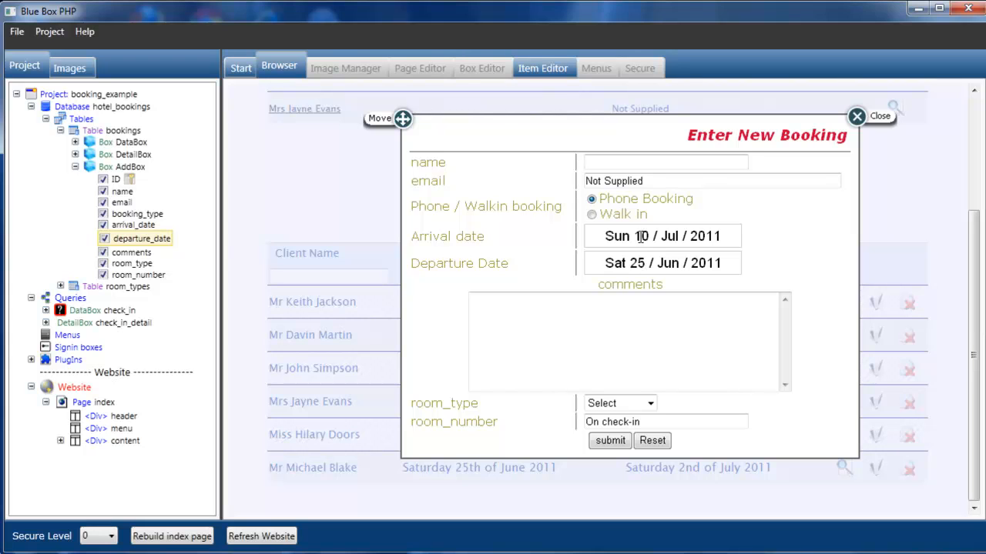
- Bind departure_date to arrival_date's start date and rebuild the index page
{"action": "left_click", "coordinate": [131, 226]}
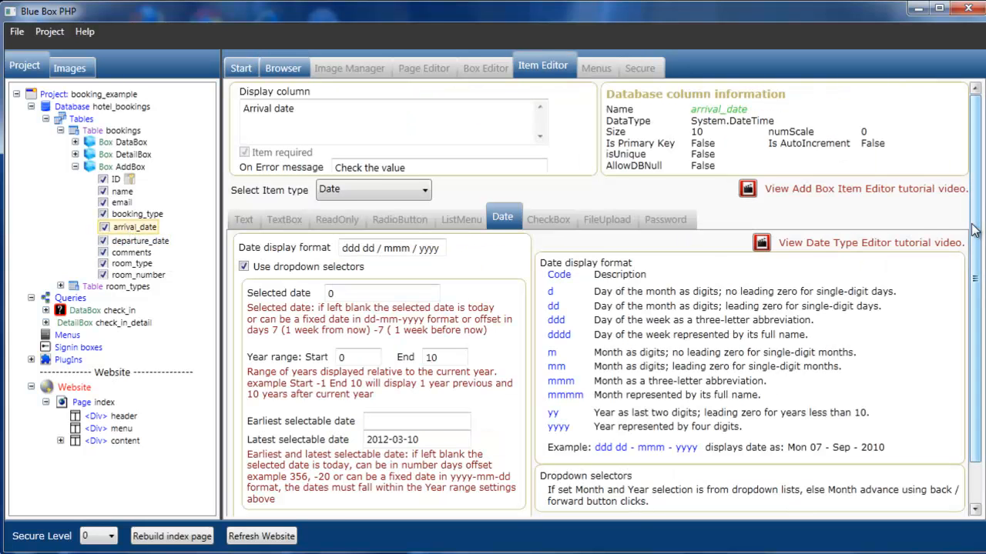
{"action": "scroll", "coordinate": [972, 231], "scroll_direction": "down", "scroll_amount": 1}
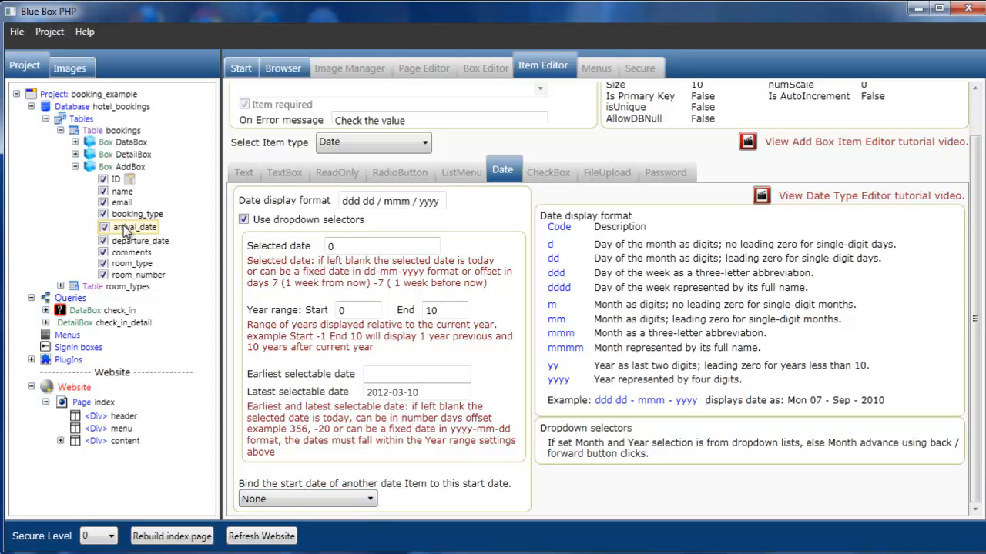
{"action": "left_click", "coordinate": [370, 501]}
{"action": "left_click", "coordinate": [360, 527]}
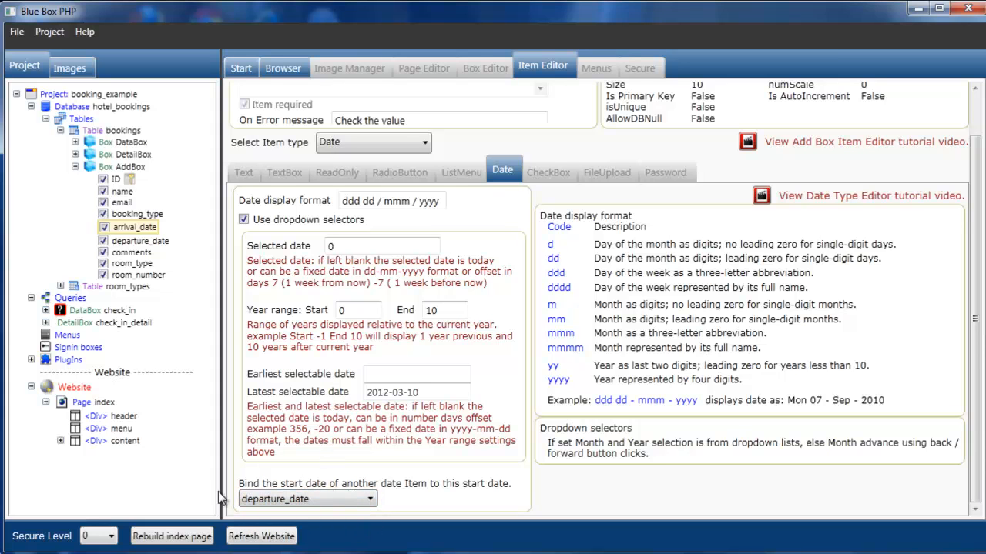
{"action": "left_click", "coordinate": [172, 537]}
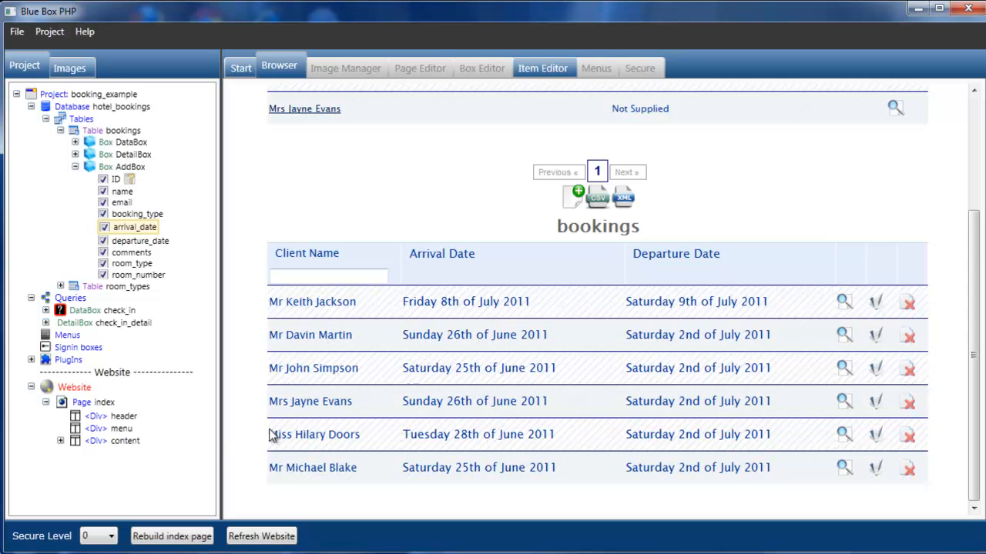
- In a new booking form, pick 10 July 2011 as the arrival date
{"action": "left_click", "coordinate": [573, 198]}
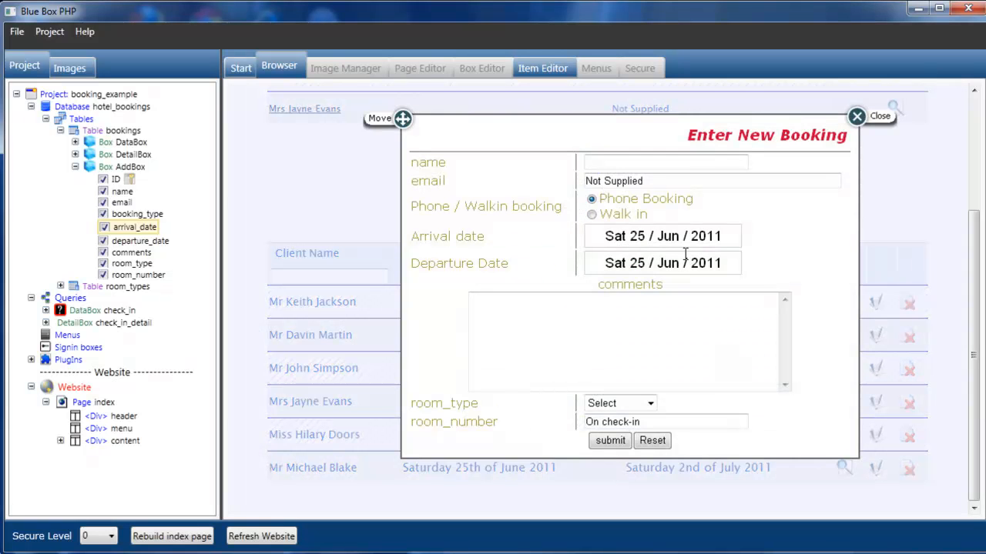
{"action": "left_click", "coordinate": [679, 236]}
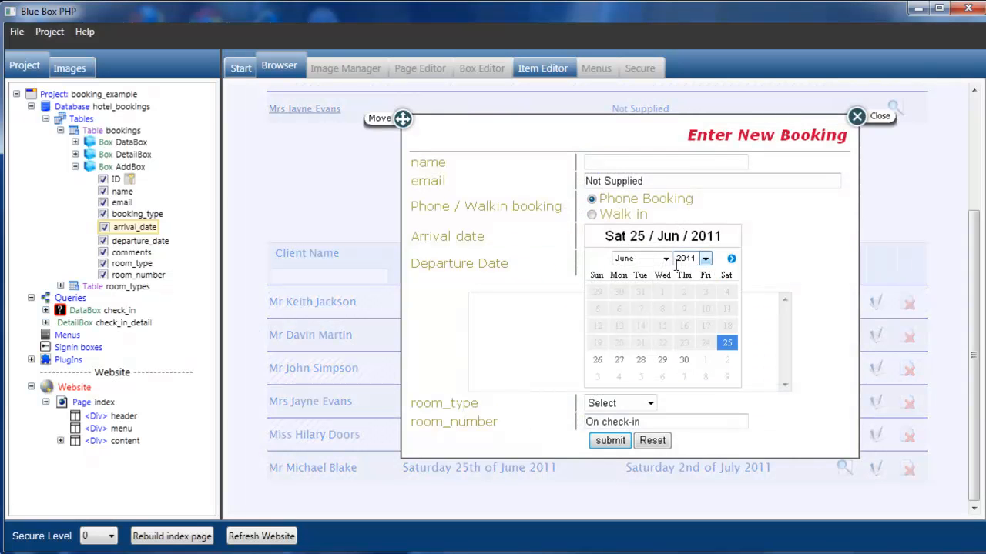
{"action": "left_click", "coordinate": [732, 259]}
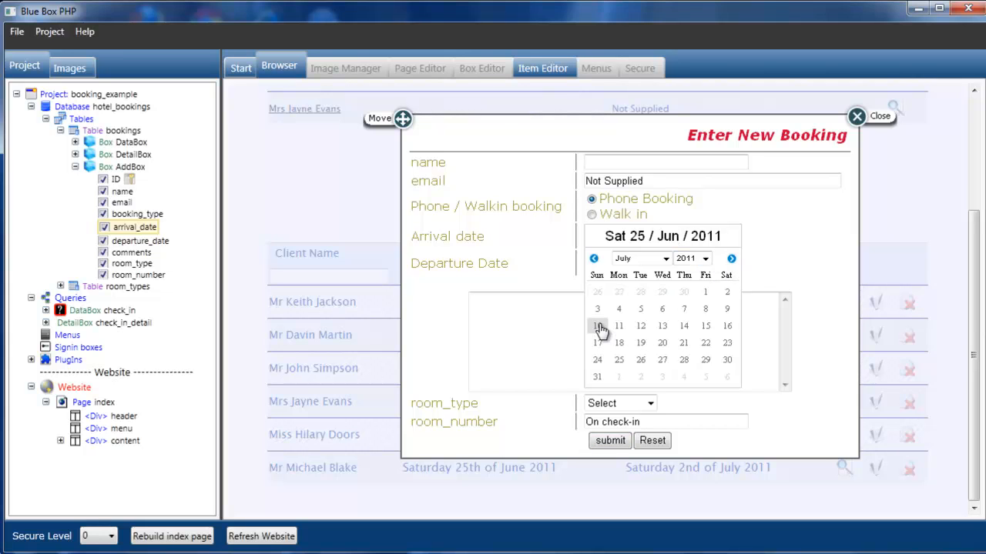
{"action": "left_click", "coordinate": [598, 327]}
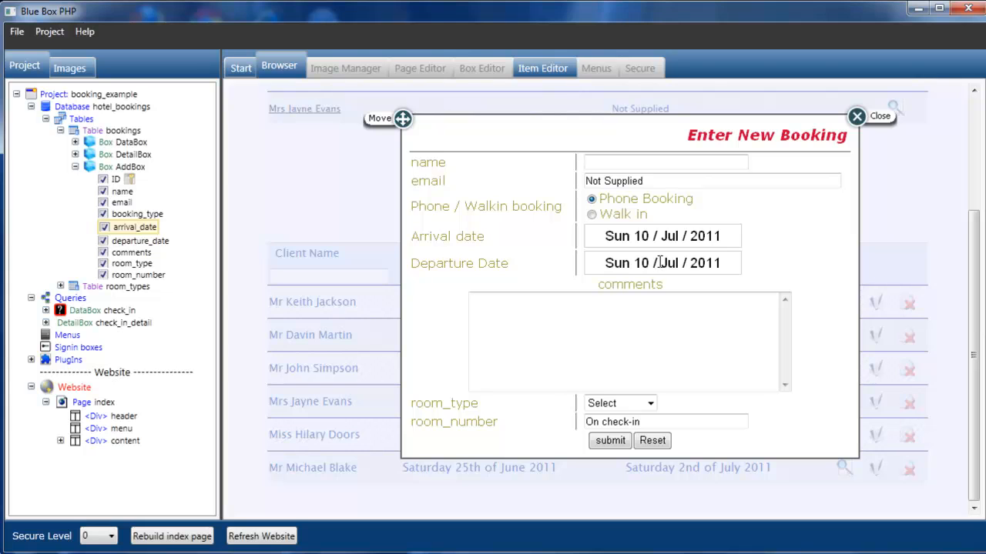
- Pick 13 July departure, then change arrival to 11 July so departure follows to Mon 11 / Jul / 2011
{"action": "left_click", "coordinate": [727, 263]}
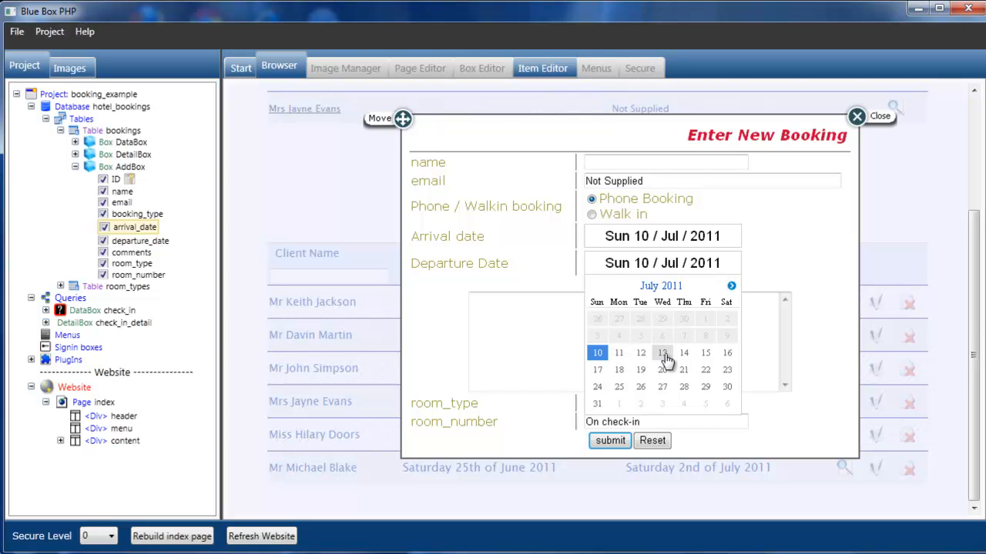
{"action": "left_click", "coordinate": [663, 356]}
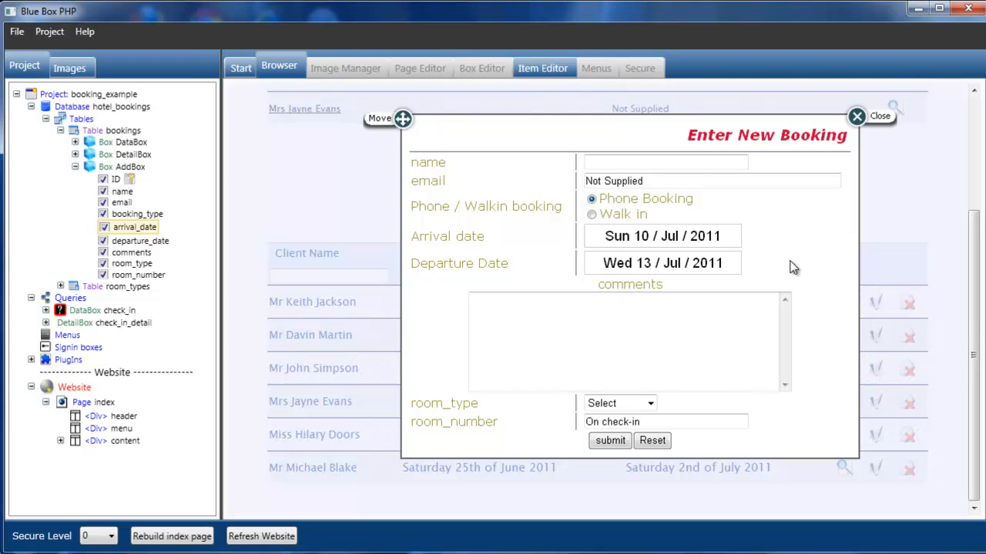
{"action": "left_click", "coordinate": [735, 236]}
{"action": "left_click", "coordinate": [621, 327]}
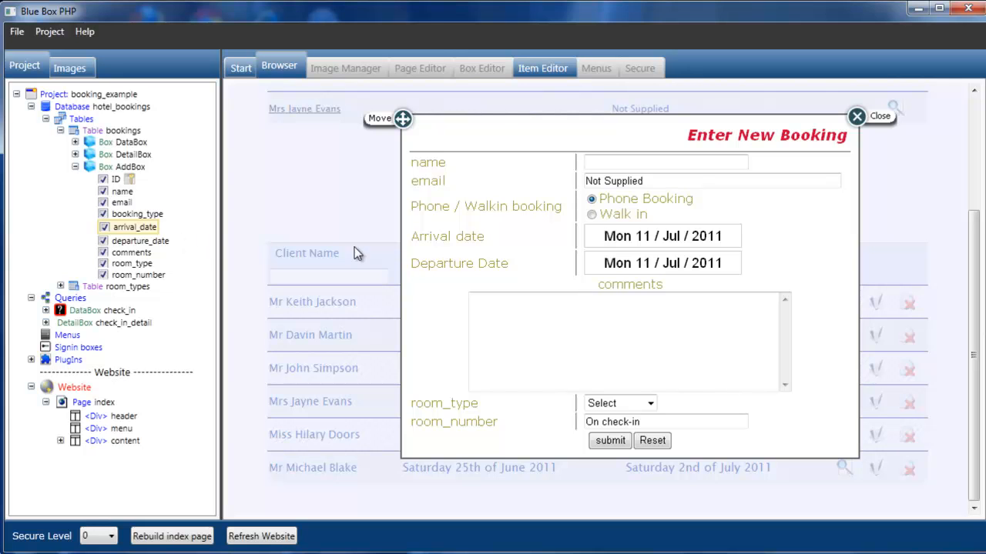
{"action": "left_click", "coordinate": [136, 241]}
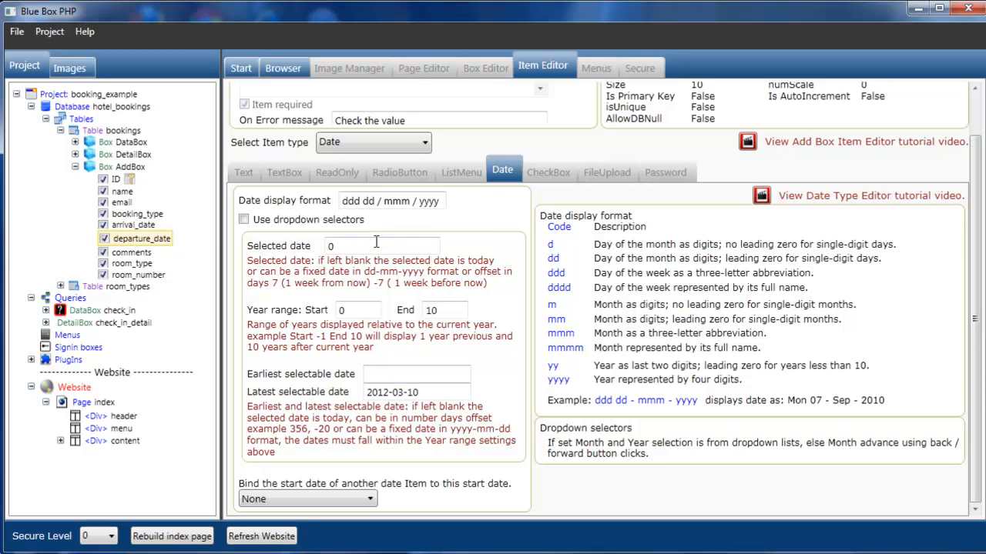
- Set departure_date's selected date and earliest selectable date to 1, then rebuild the index page
{"action": "key", "text": "BackSpace"}
{"action": "type", "text": "1"}
{"action": "left_click", "coordinate": [411, 372]}
{"action": "type", "text": "1"}
{"action": "left_click", "coordinate": [194, 541]}
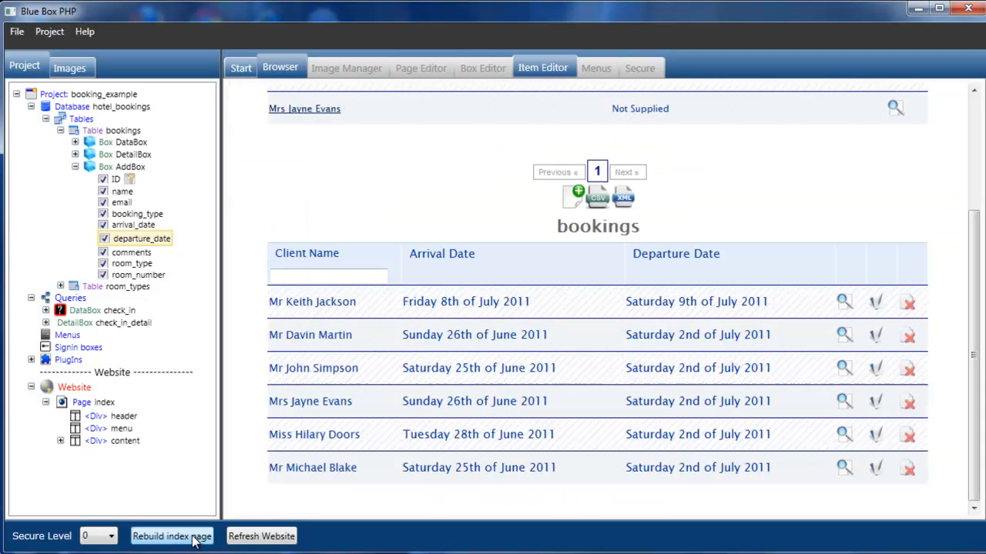
- In a new booking, pick 10 July 2011 arrival and confirm departure defaults to 11 July
{"action": "left_click", "coordinate": [573, 202]}
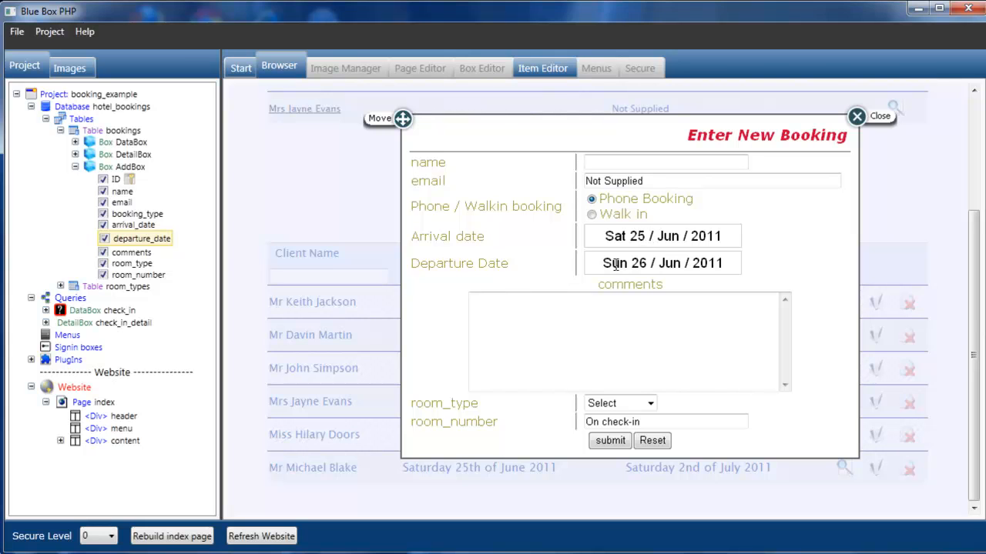
{"action": "left_click", "coordinate": [656, 235]}
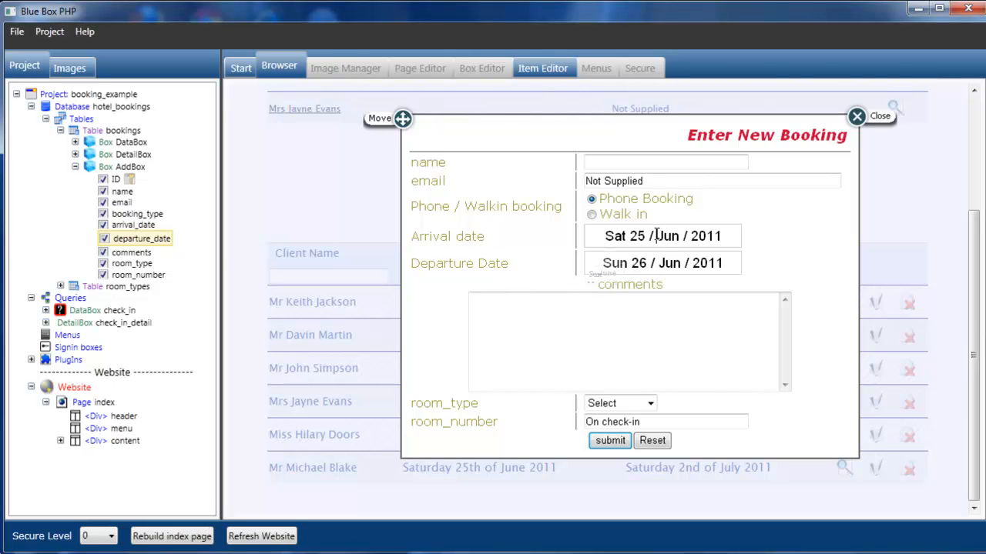
{"action": "left_click", "coordinate": [732, 259]}
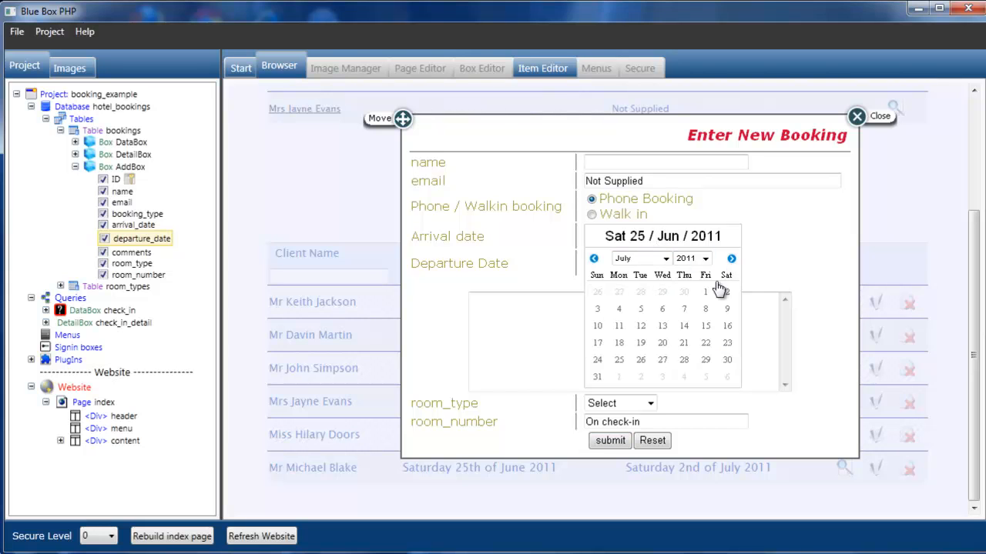
{"action": "left_click", "coordinate": [597, 325]}
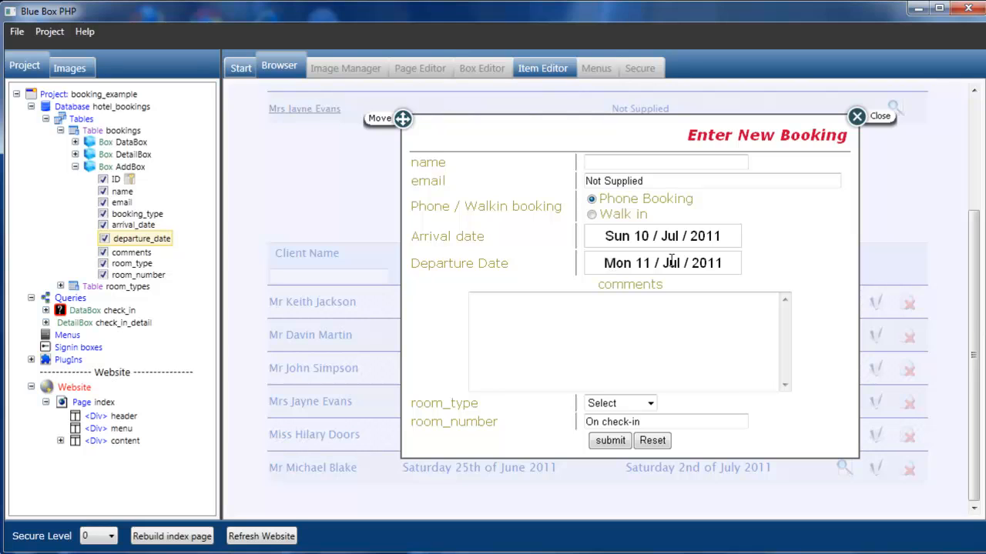
{"action": "left_click", "coordinate": [732, 262]}
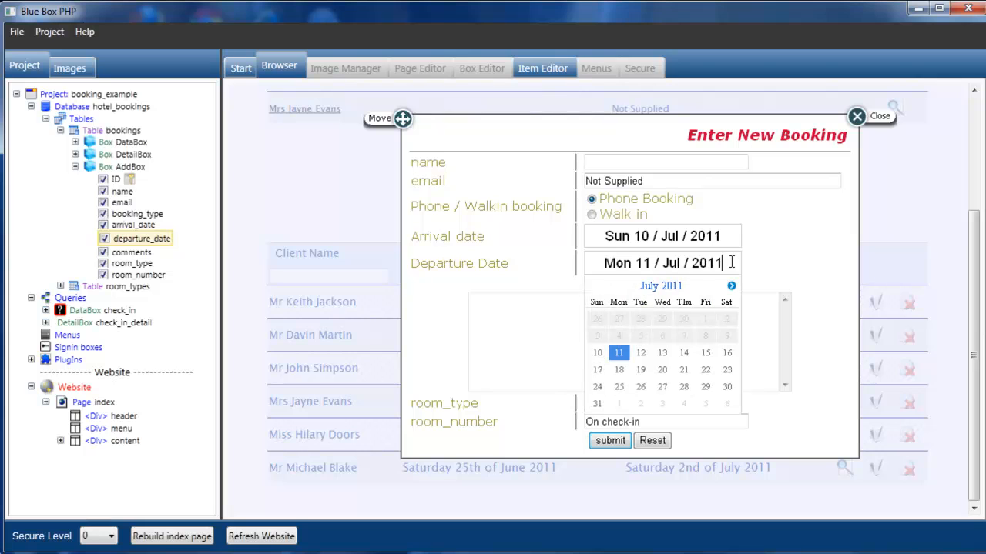
{"action": "left_click", "coordinate": [619, 355]}
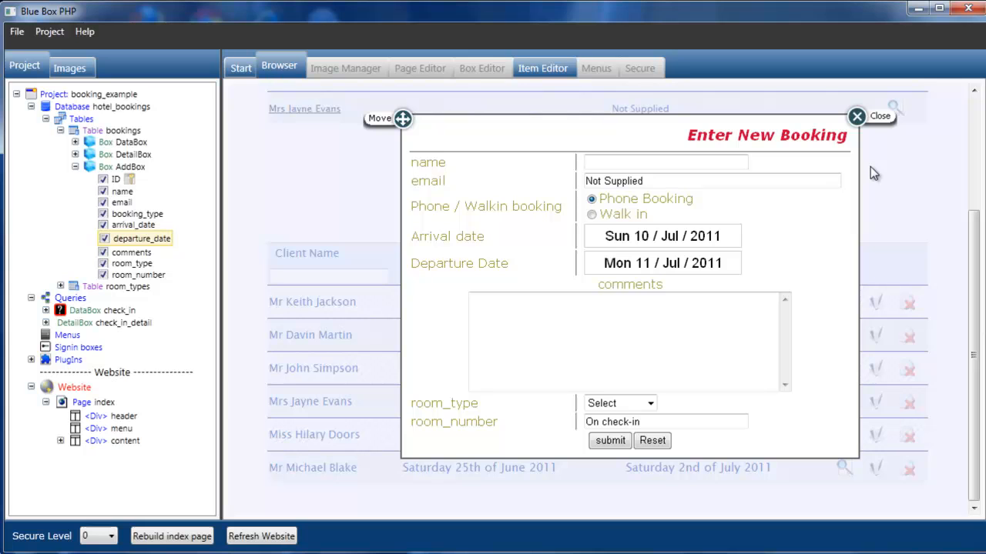
- Close the booking form and expand then collapse the first booking's details
{"action": "left_click", "coordinate": [880, 118]}
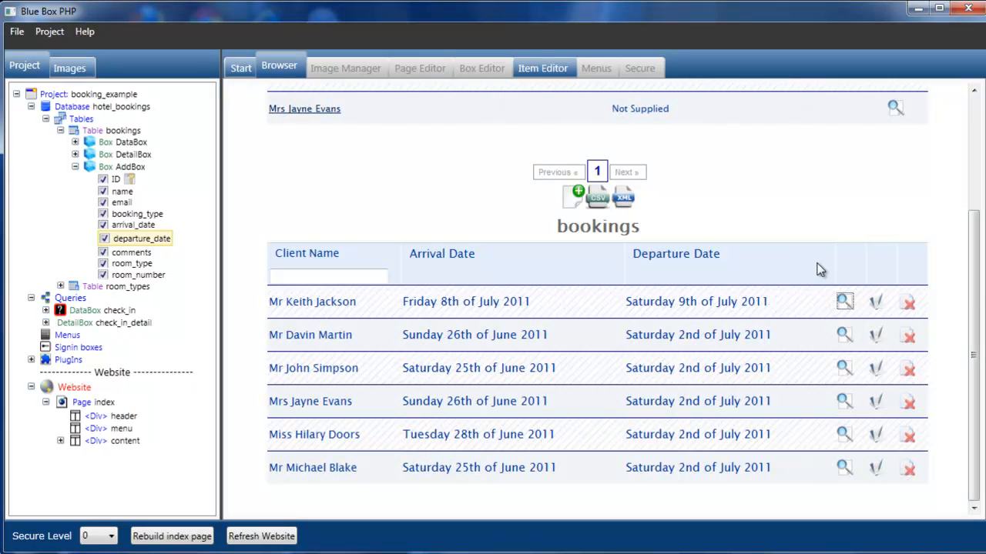
{"action": "left_click", "coordinate": [840, 302]}
{"action": "left_click", "coordinate": [812, 302]}
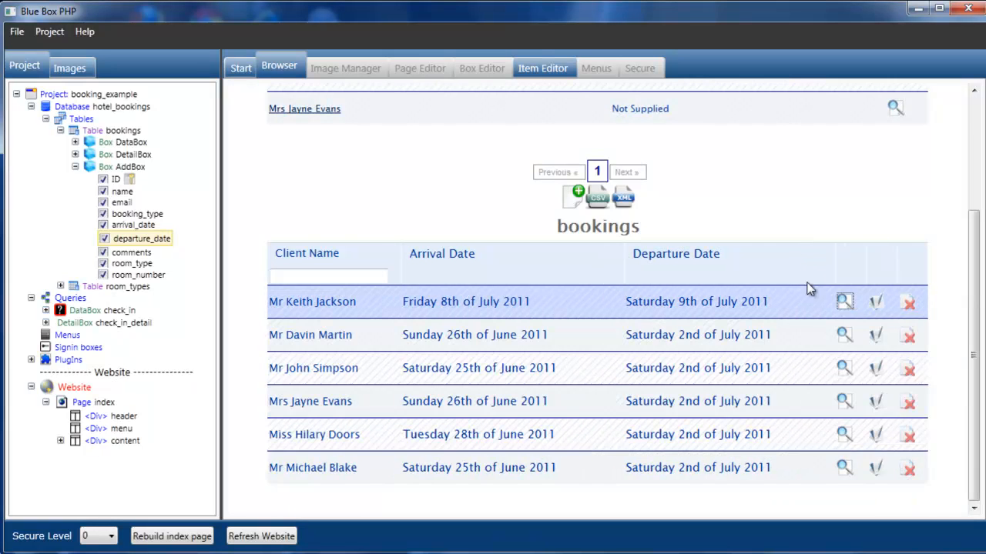